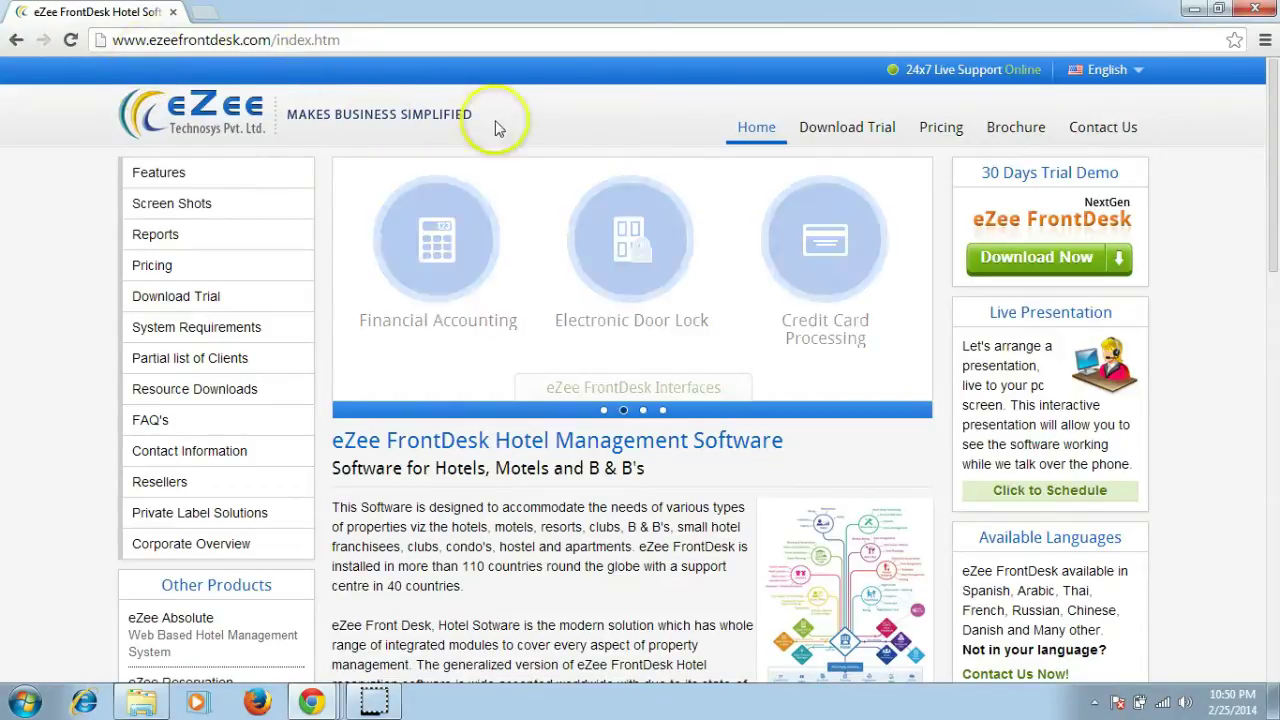
Open the trial download form on the eZee FrontDesk site and proceed to the demo version downloads.
left_click(833, 132)
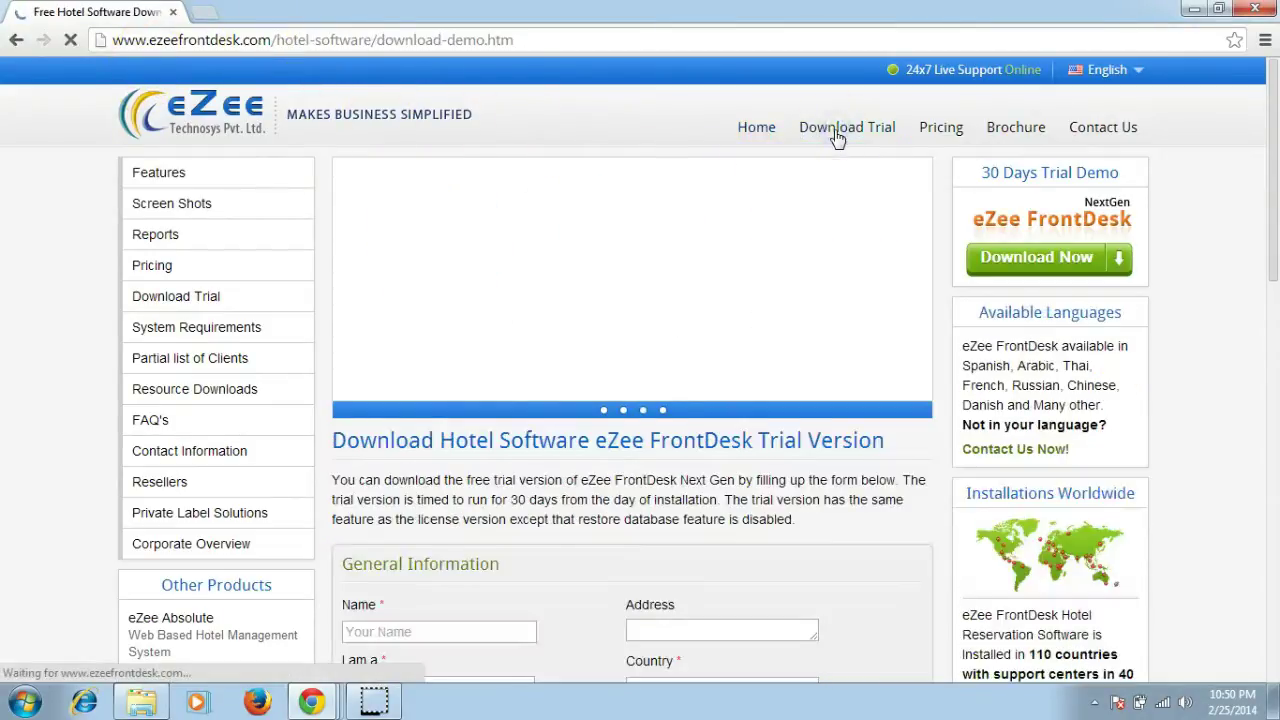
scroll(785, 225, "down", 3)
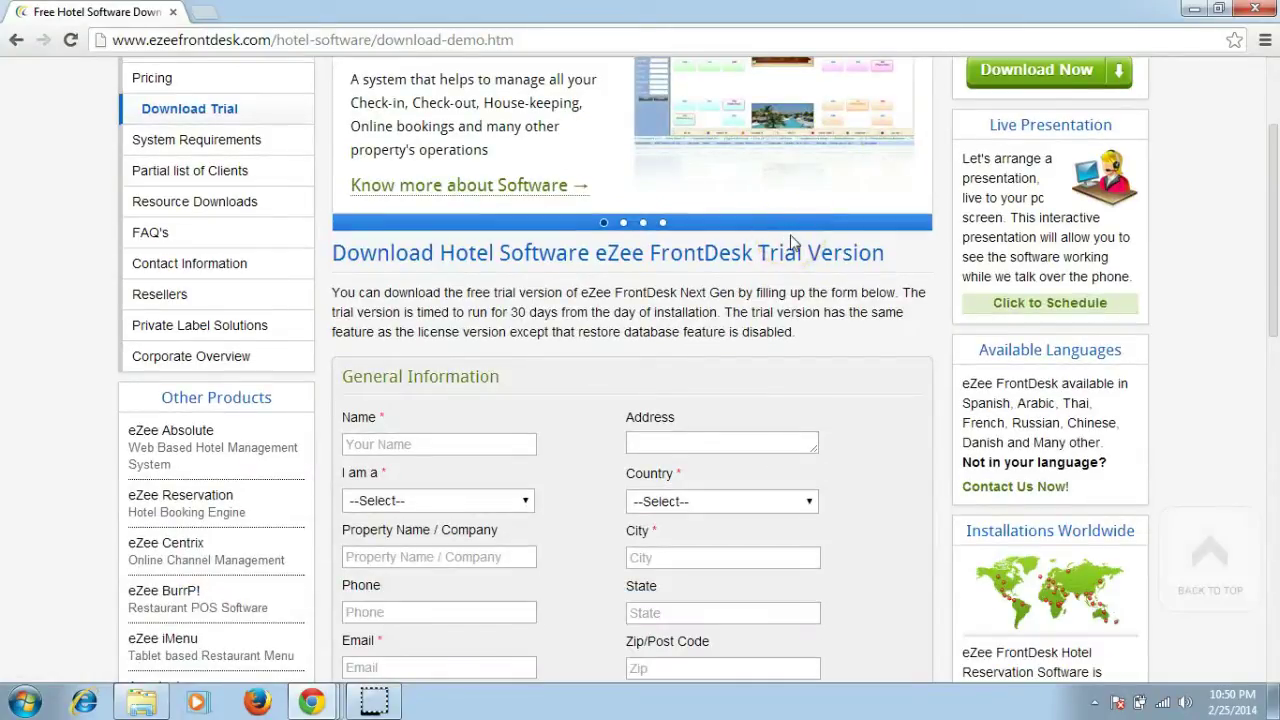
scroll(790, 243, "down", 1)
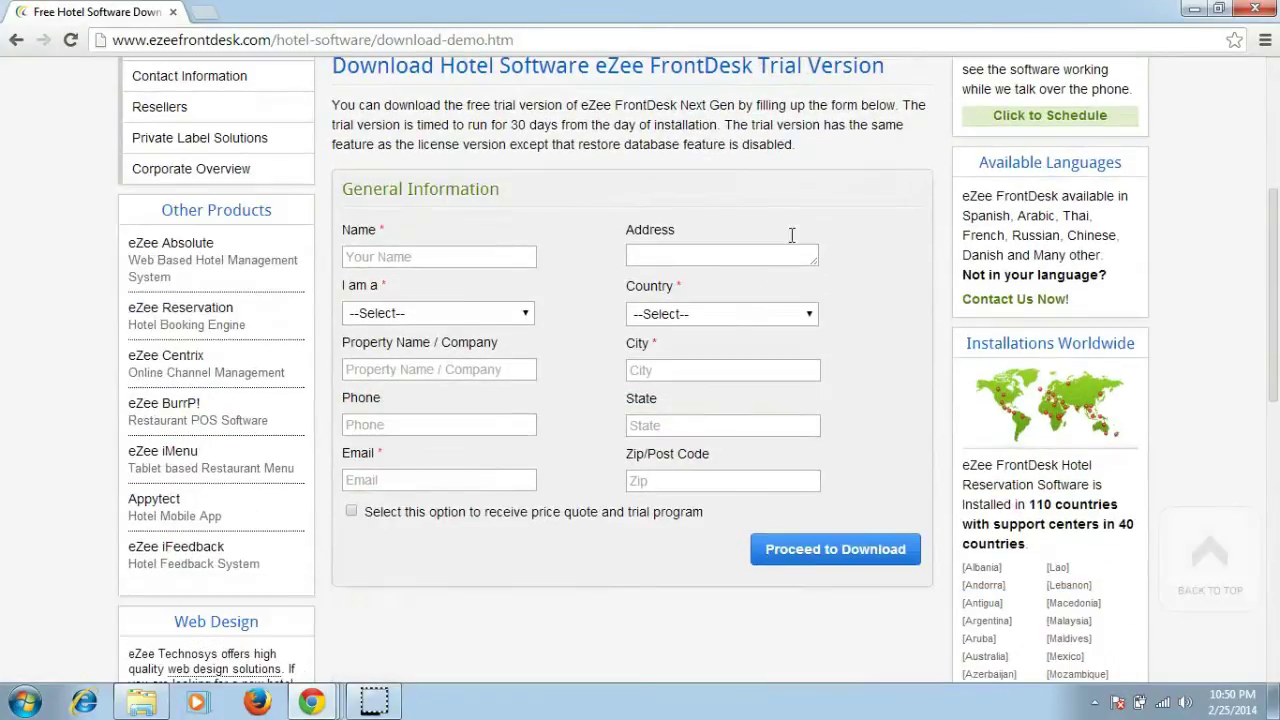
left_click(811, 553)
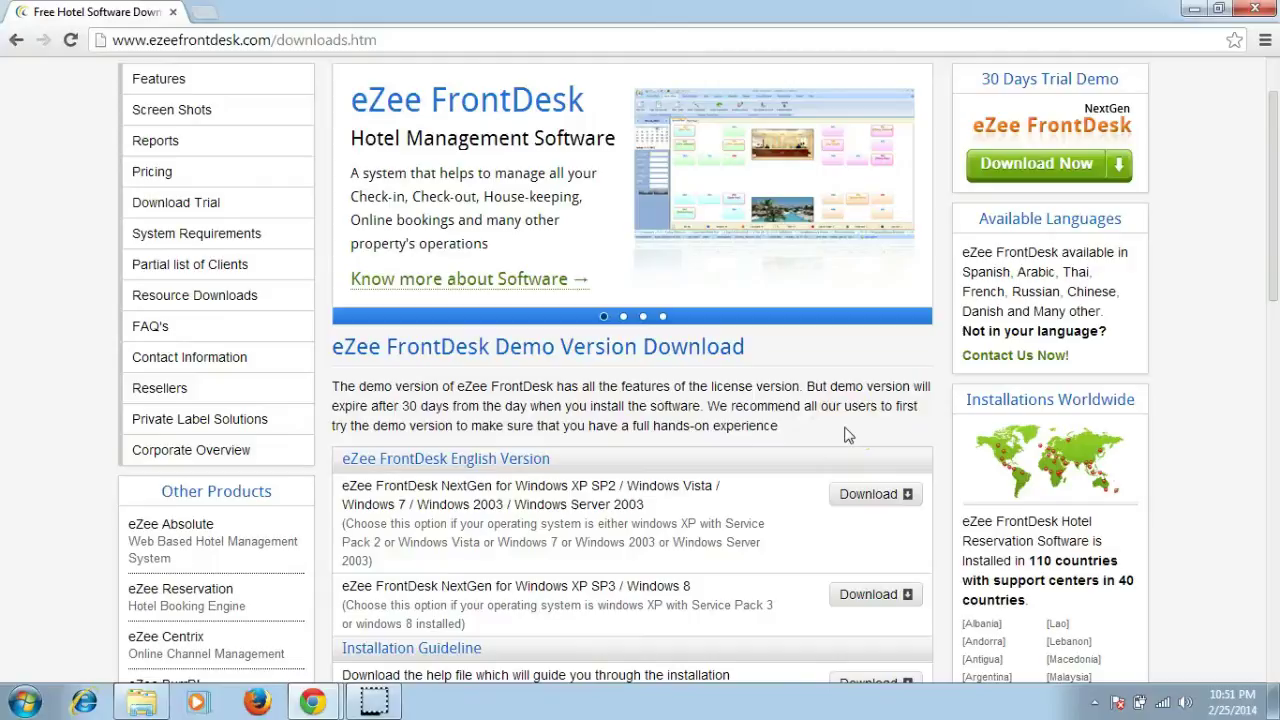
scroll(844, 435, "down", 1)
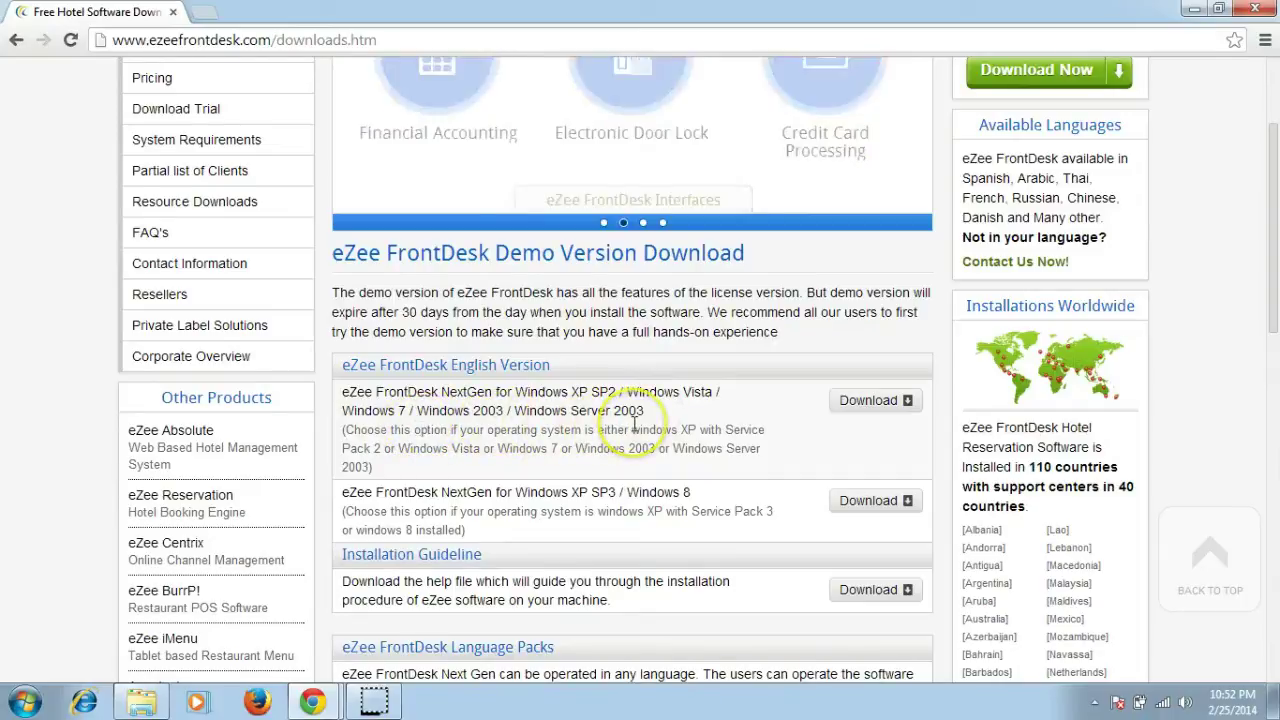
scroll(634, 425, "down", 1)
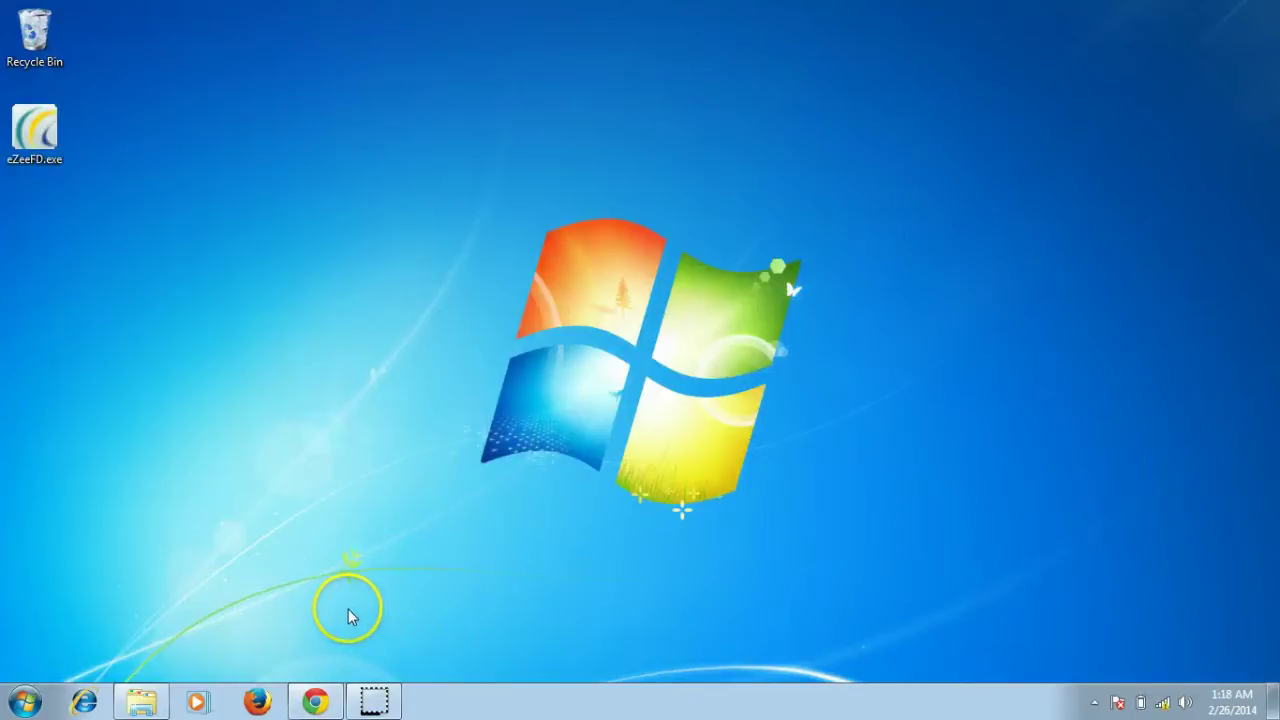
Turn off Windows Firewall for both the home or work (private) and public network locations.
left_click(24, 702)
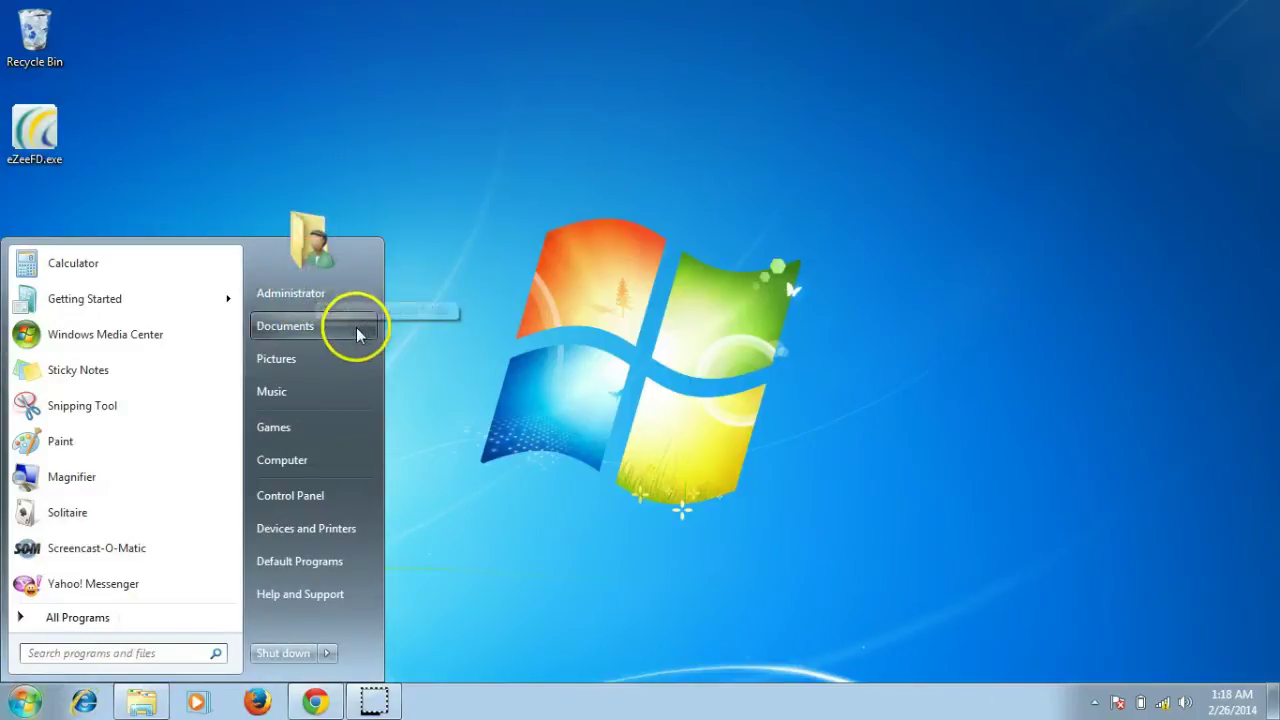
left_click(327, 498)
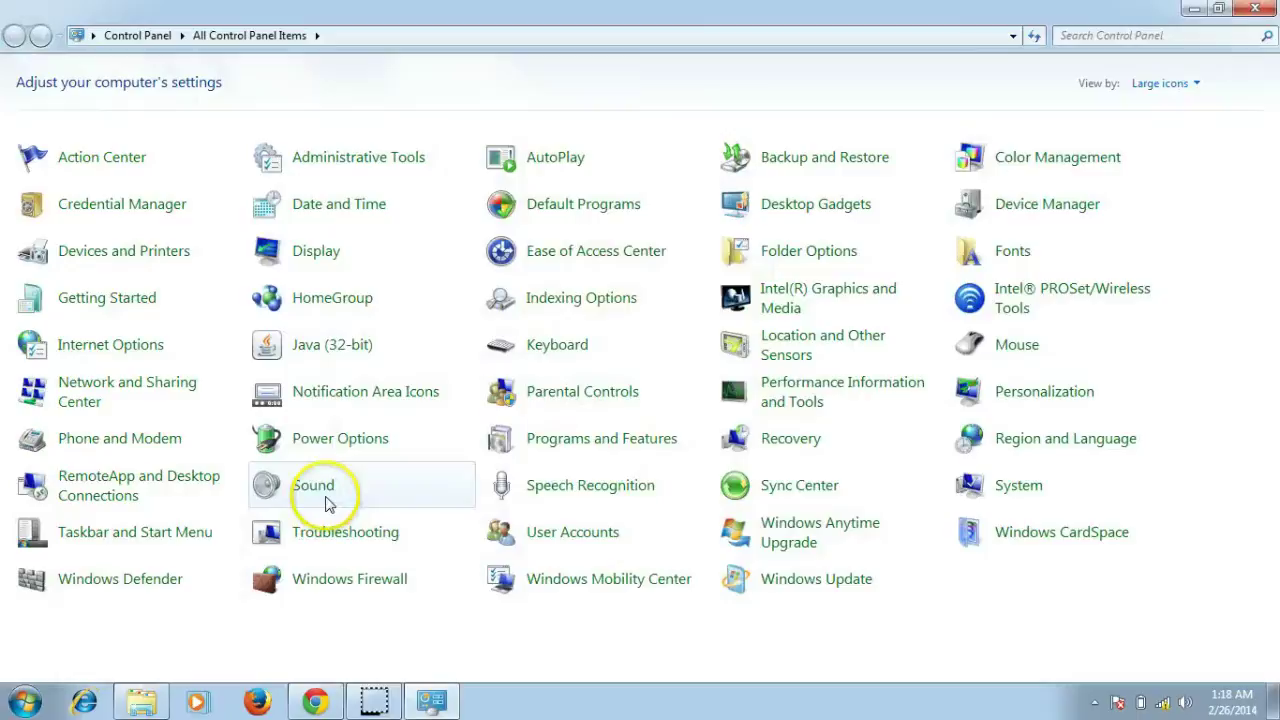
left_click(330, 586)
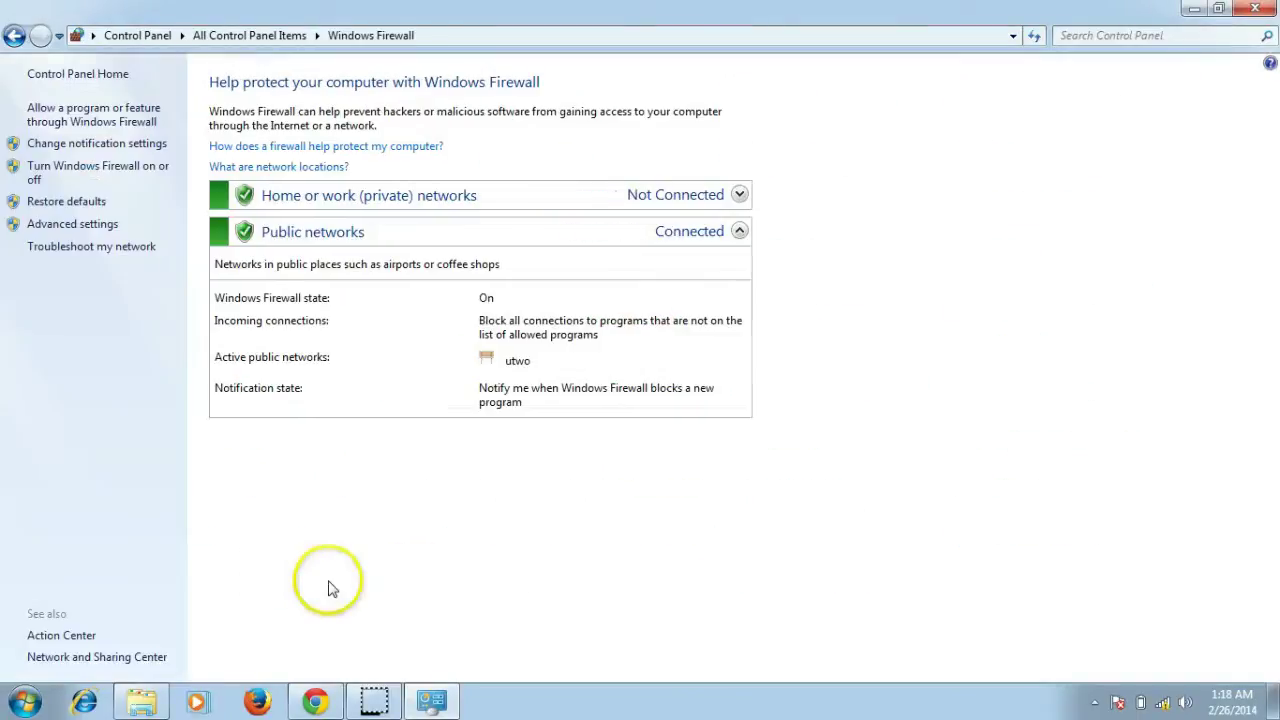
left_click(118, 172)
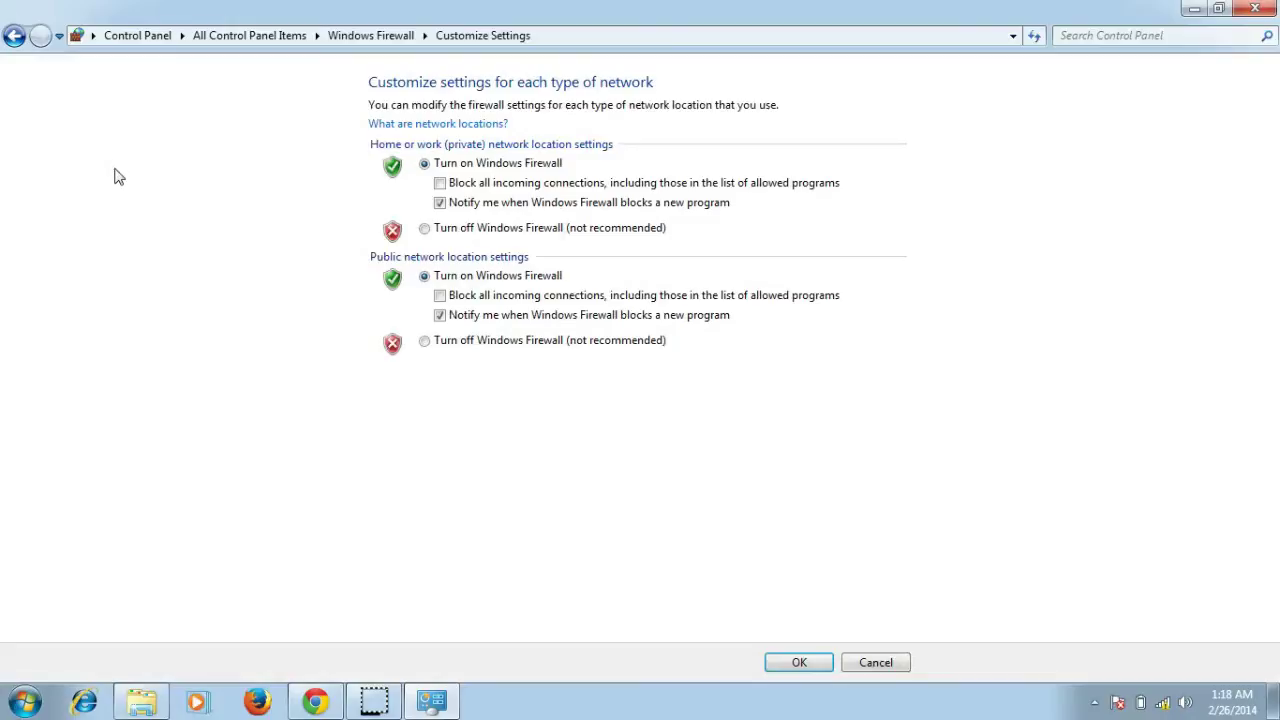
left_click(430, 230)
left_click(440, 343)
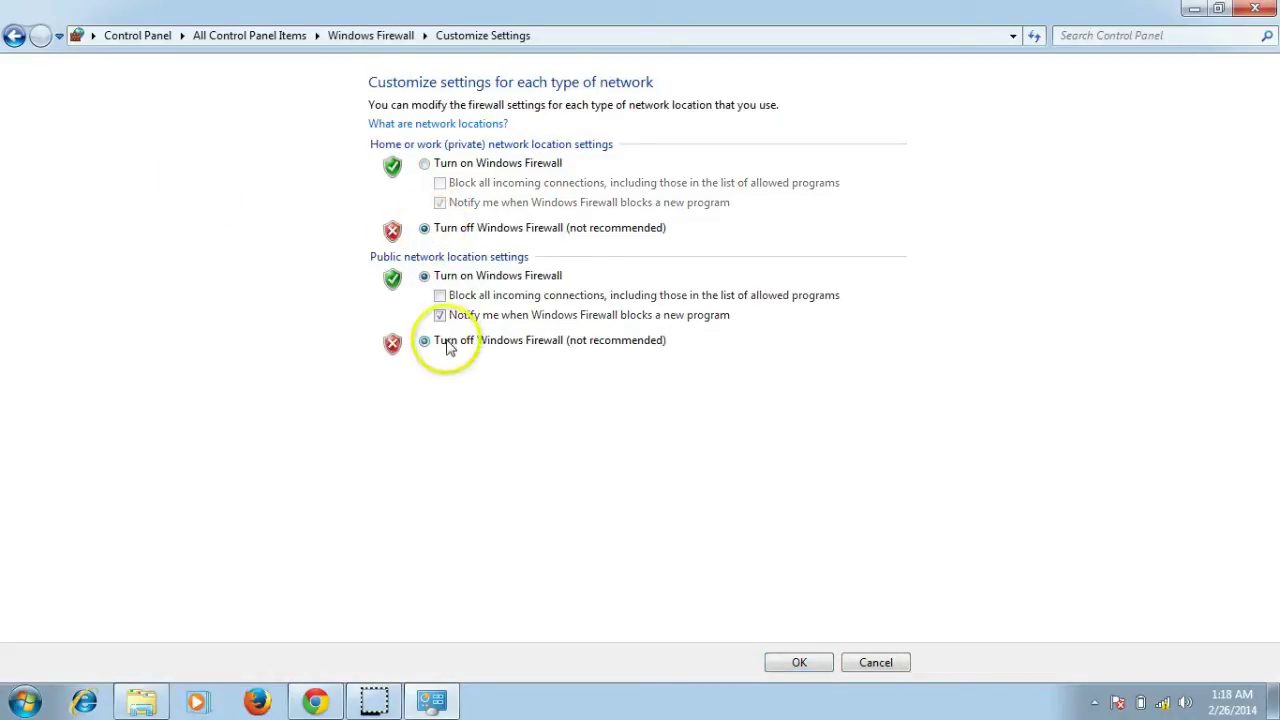
left_click(800, 662)
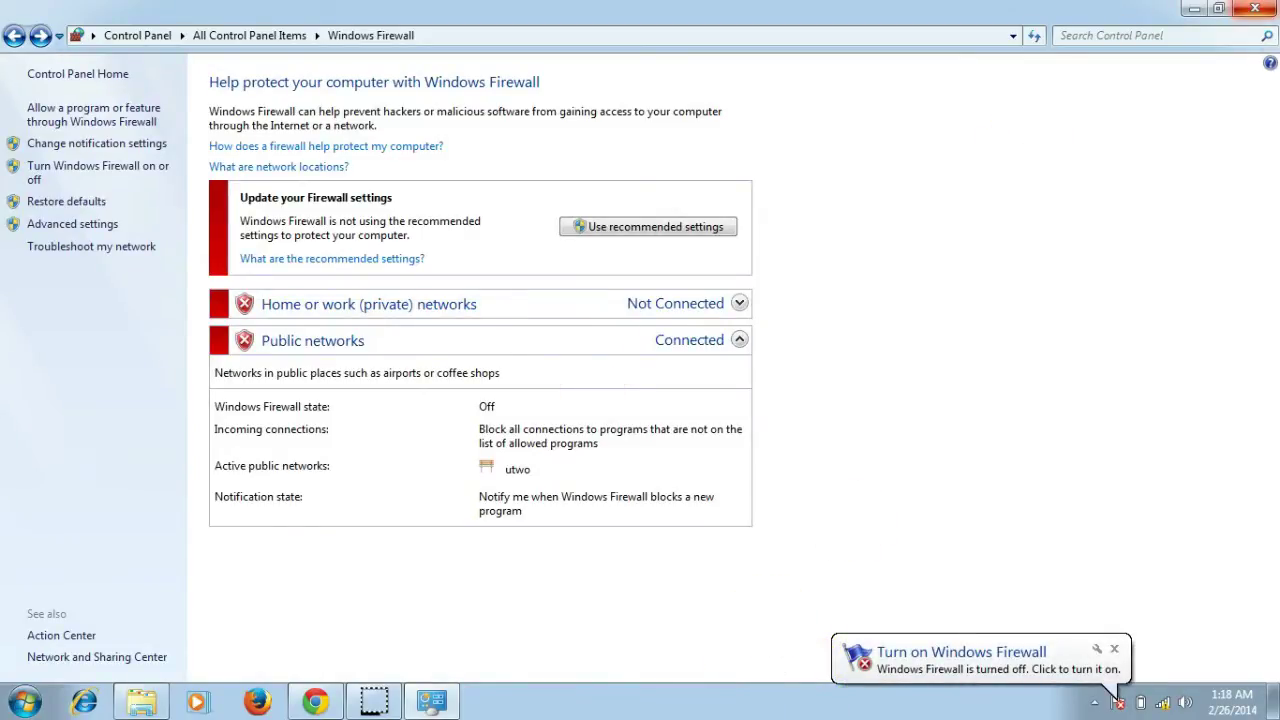
left_click(1255, 8)
Set the User Account Control notification level to Never notify in the User Accounts settings.
left_click(22, 700)
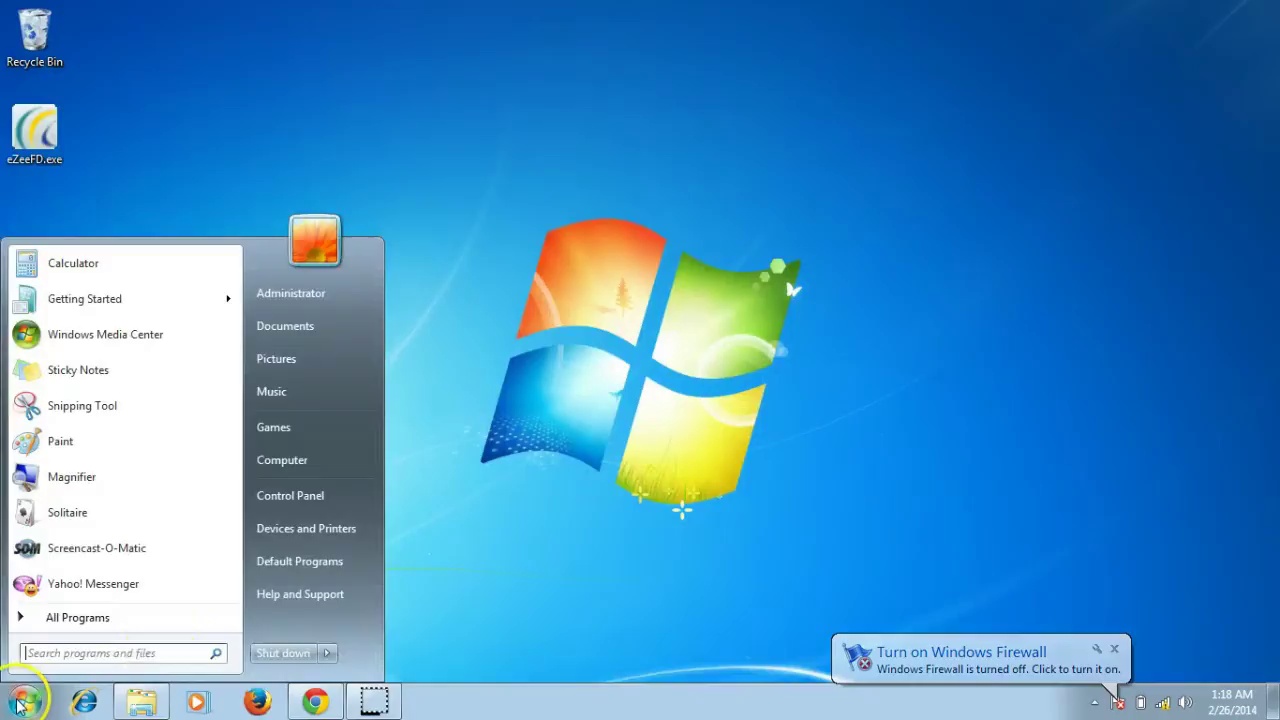
left_click(329, 492)
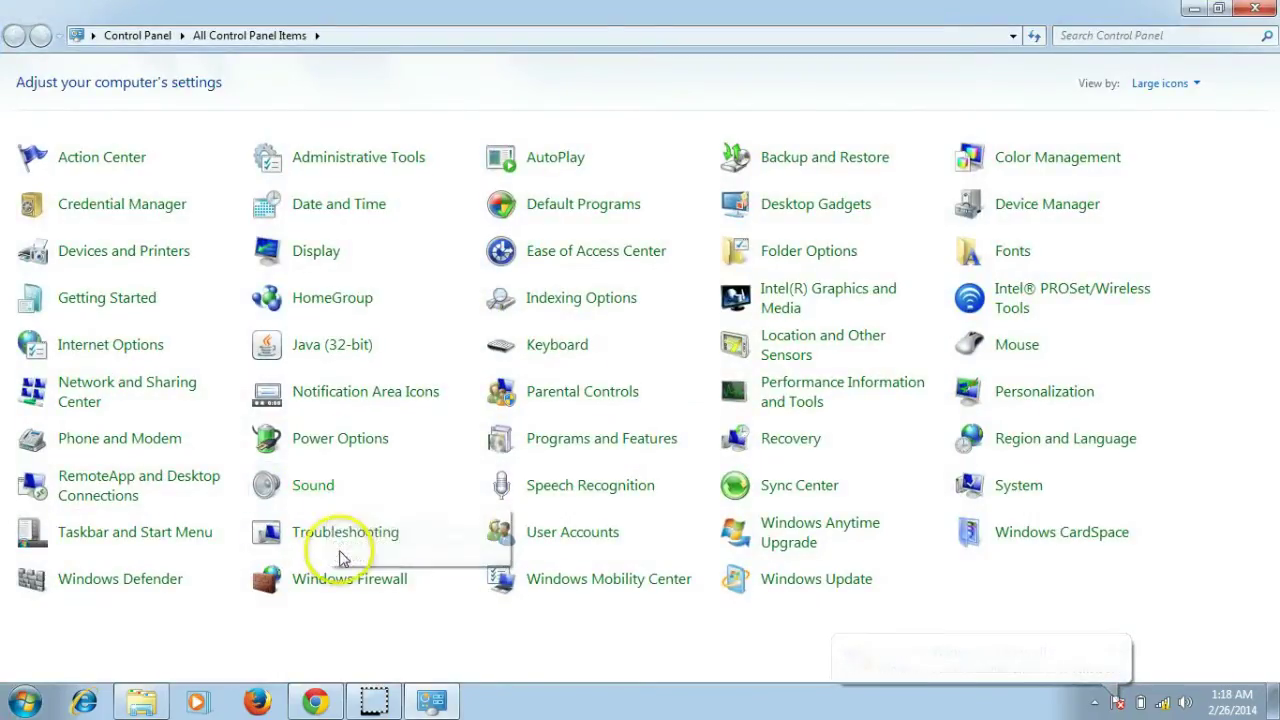
left_click(574, 545)
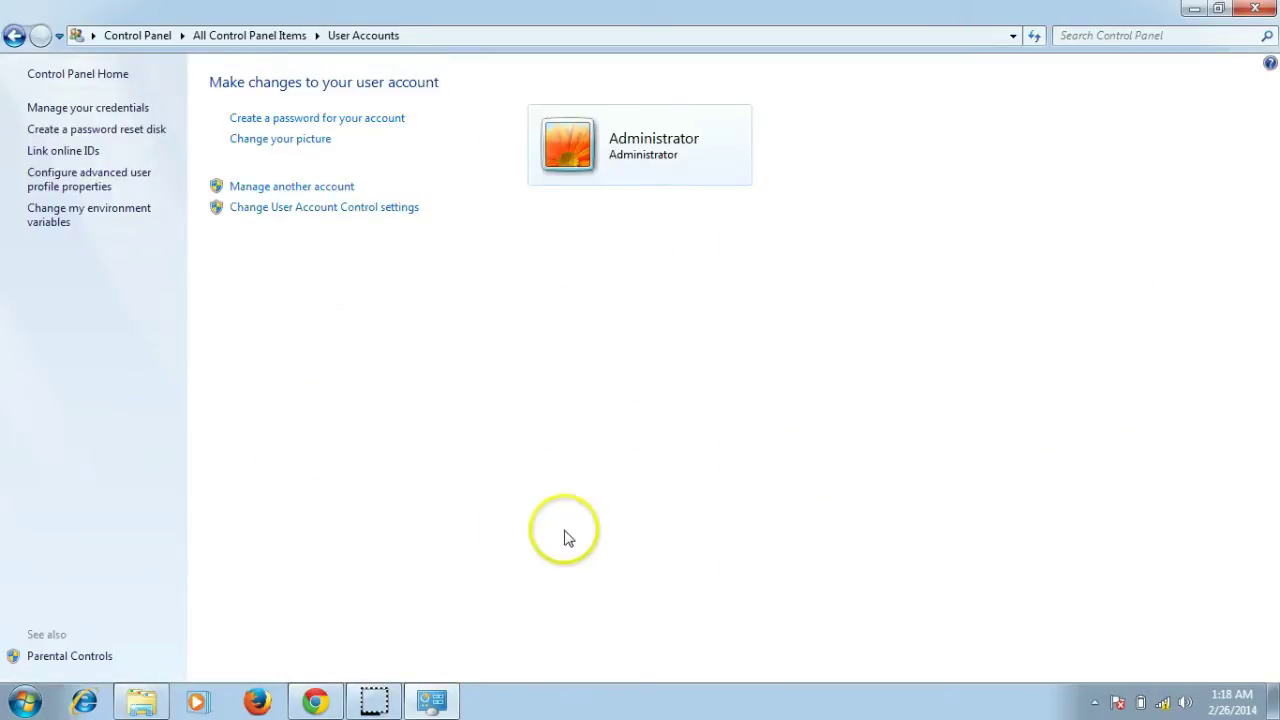
left_click(346, 218)
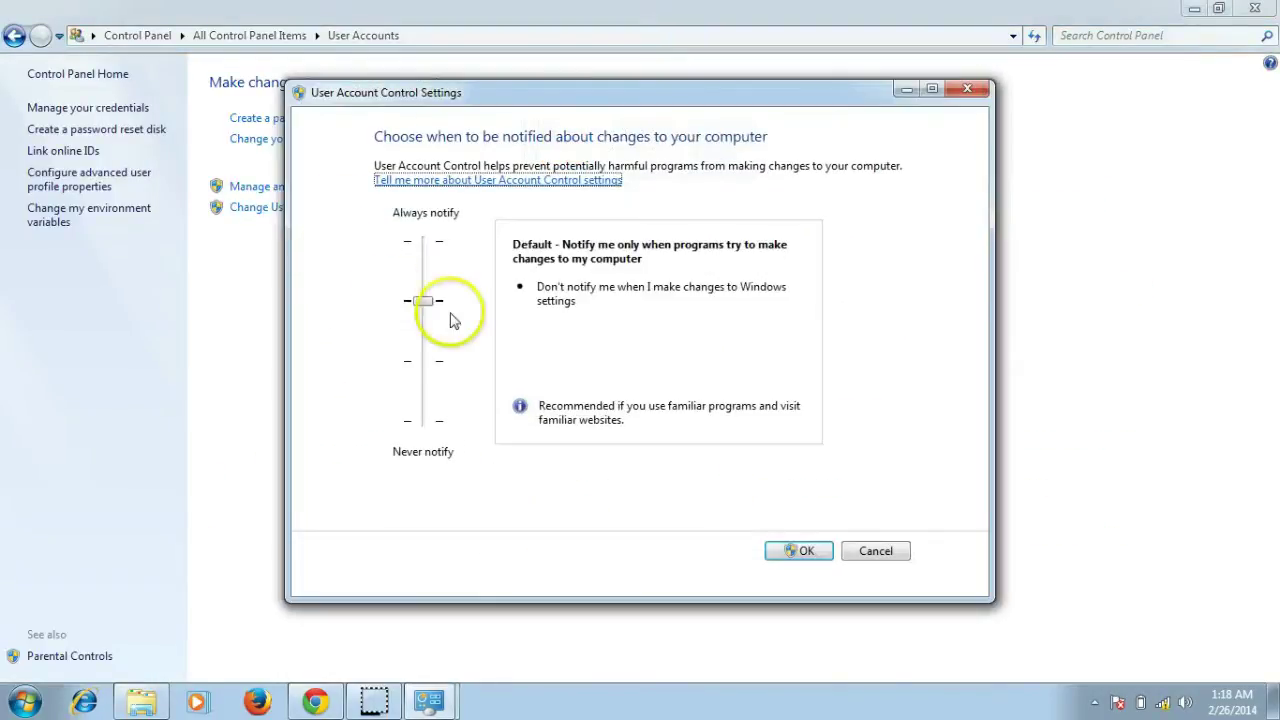
left_click_drag(422, 301, 421, 420)
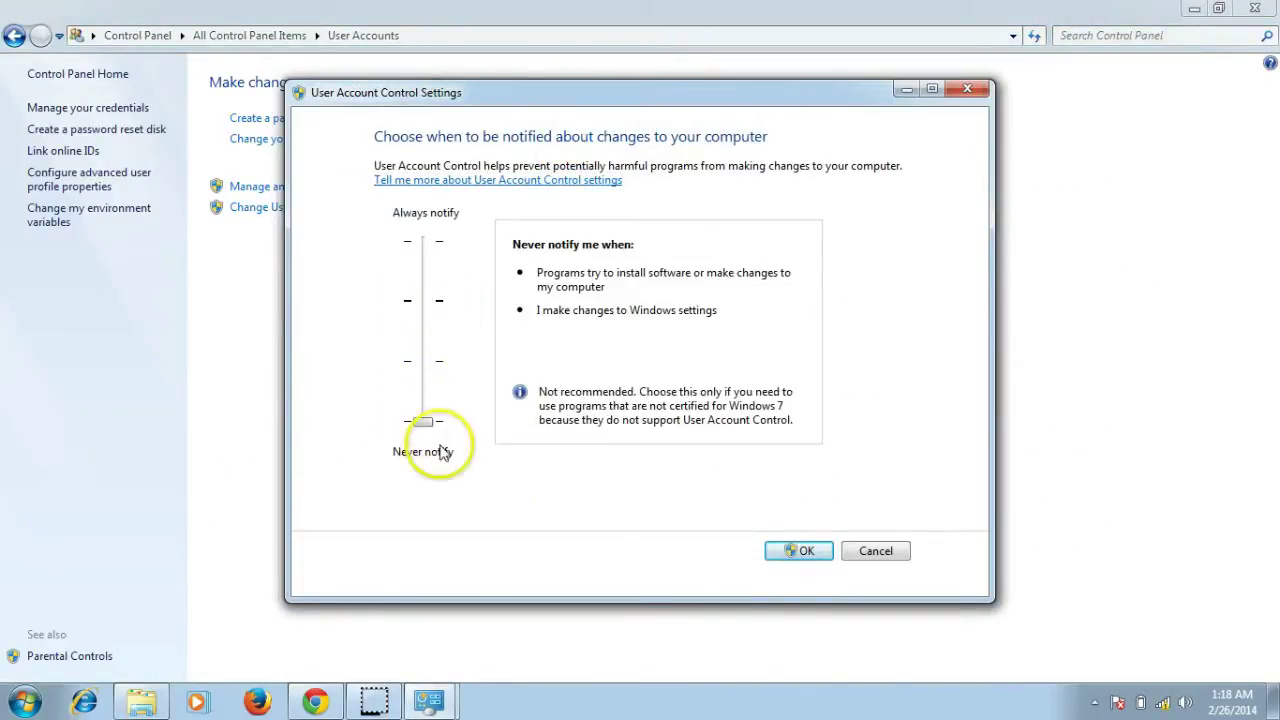
left_click(803, 551)
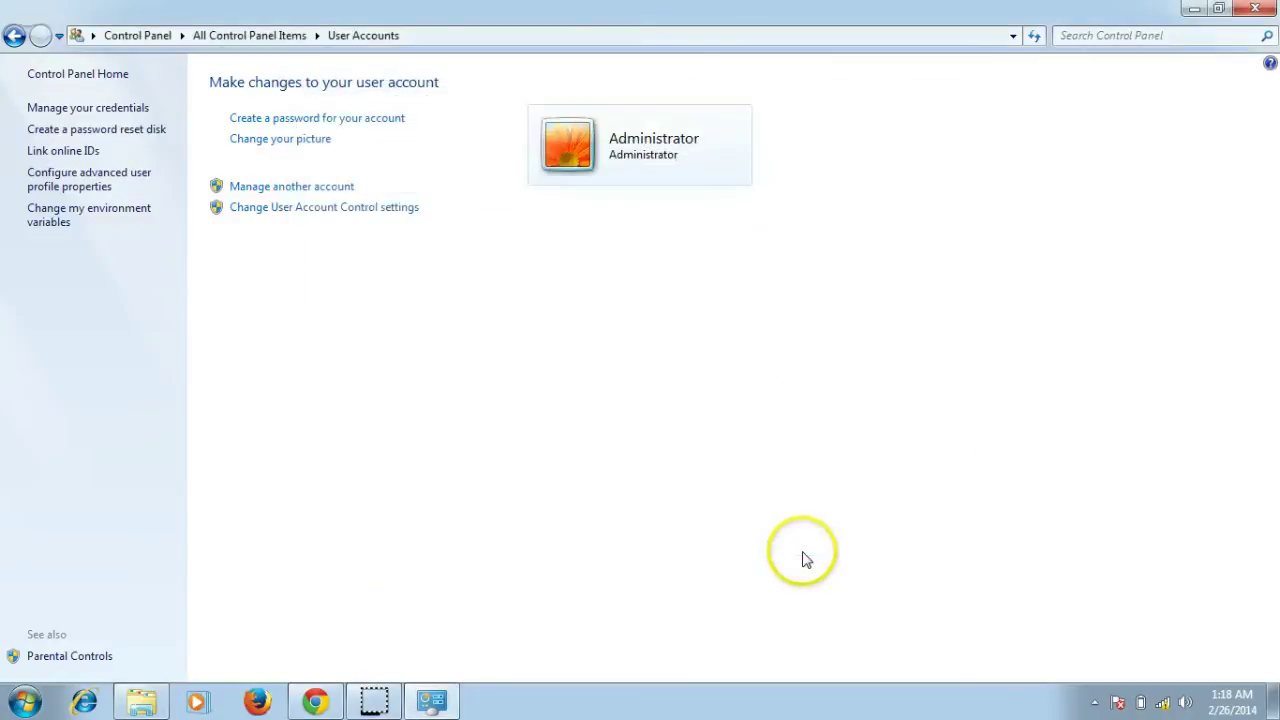
left_click(1255, 10)
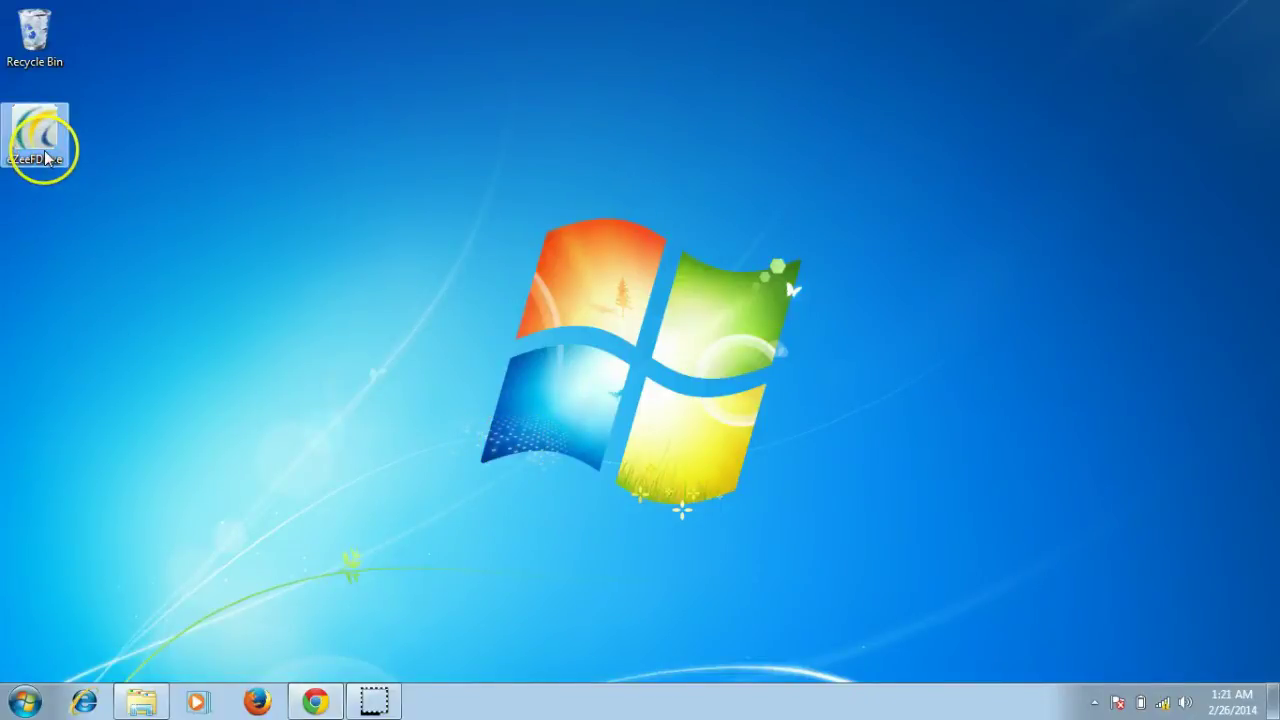
Launch the eZeeFD.exe installer from the desktop and accept the license agreement.
double_click(47, 158)
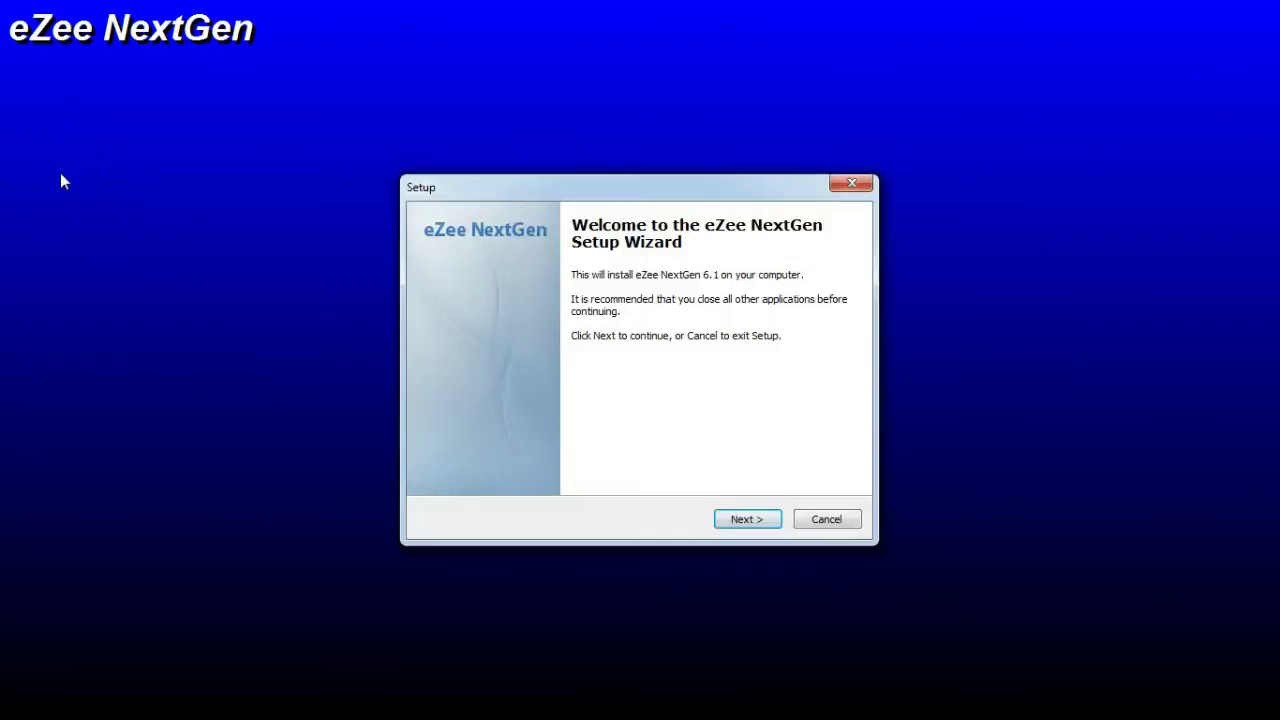
left_click(731, 517)
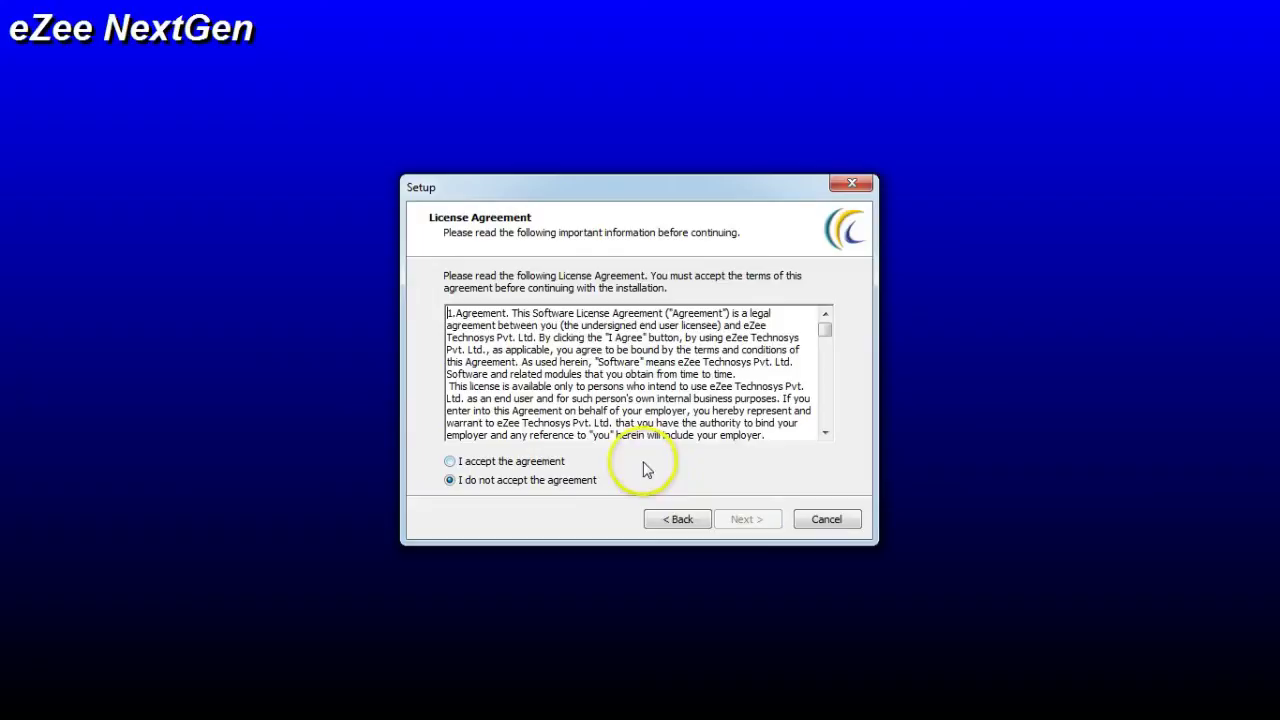
left_click(549, 462)
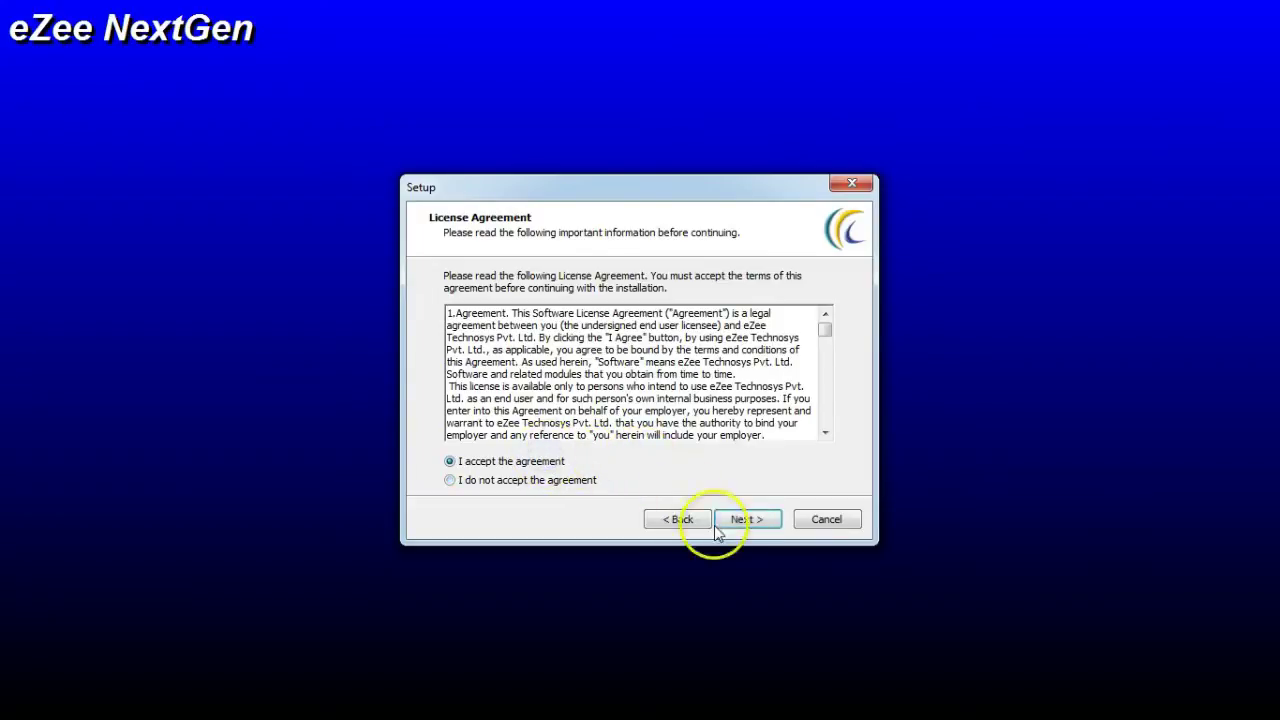
left_click(737, 527)
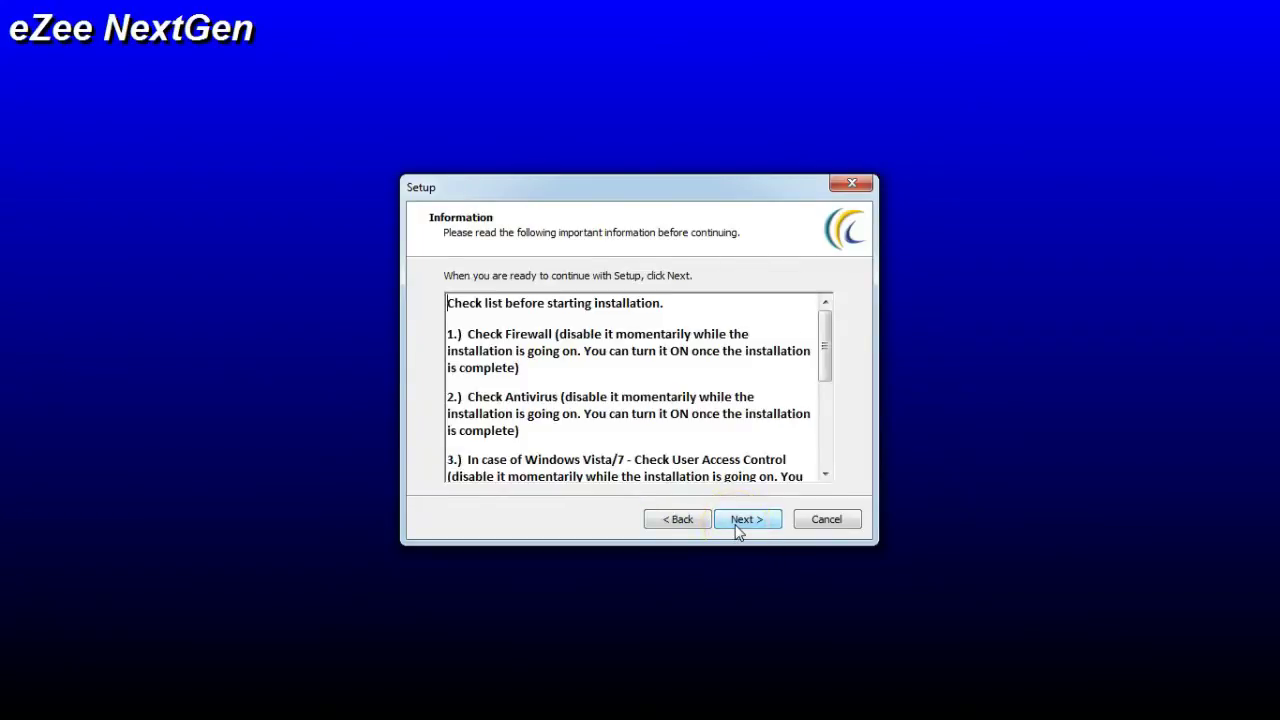
Install eZee NextGen with the FrontDesk, Configuration, POS BackOffice and POS Burrp tasks, and finish the setup wizard.
left_click(738, 530)
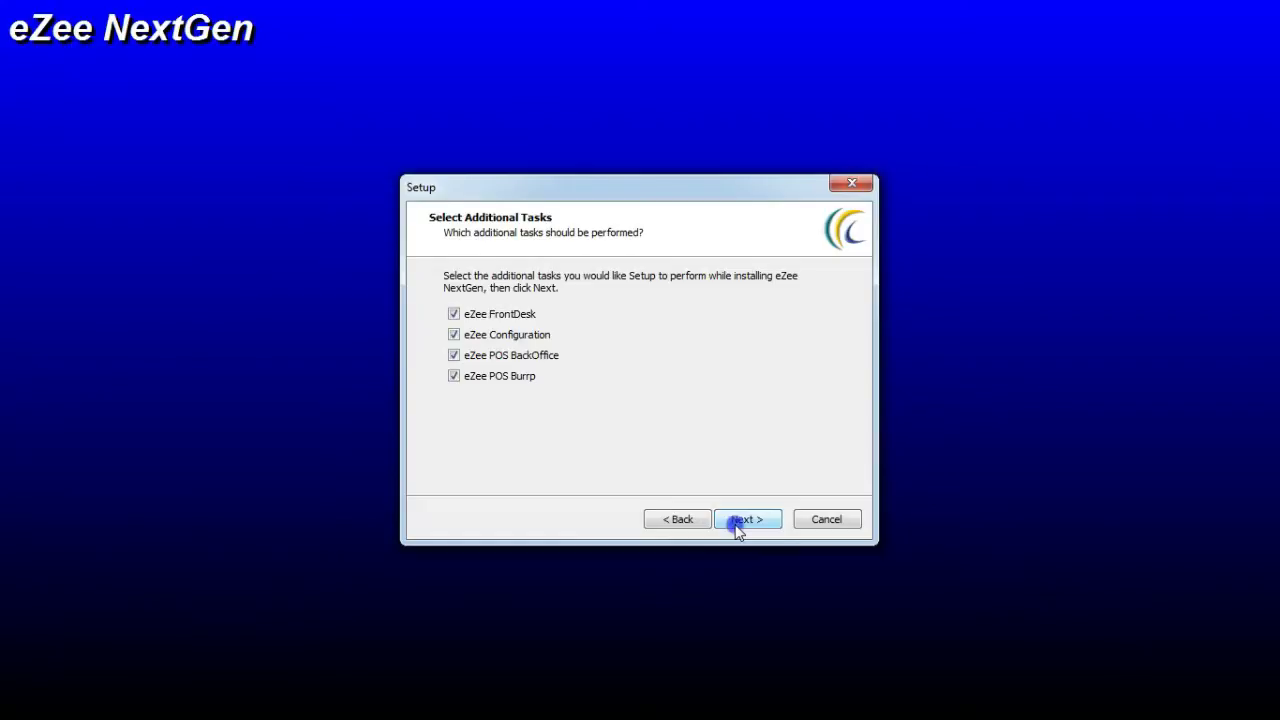
left_click(737, 528)
left_click(737, 529)
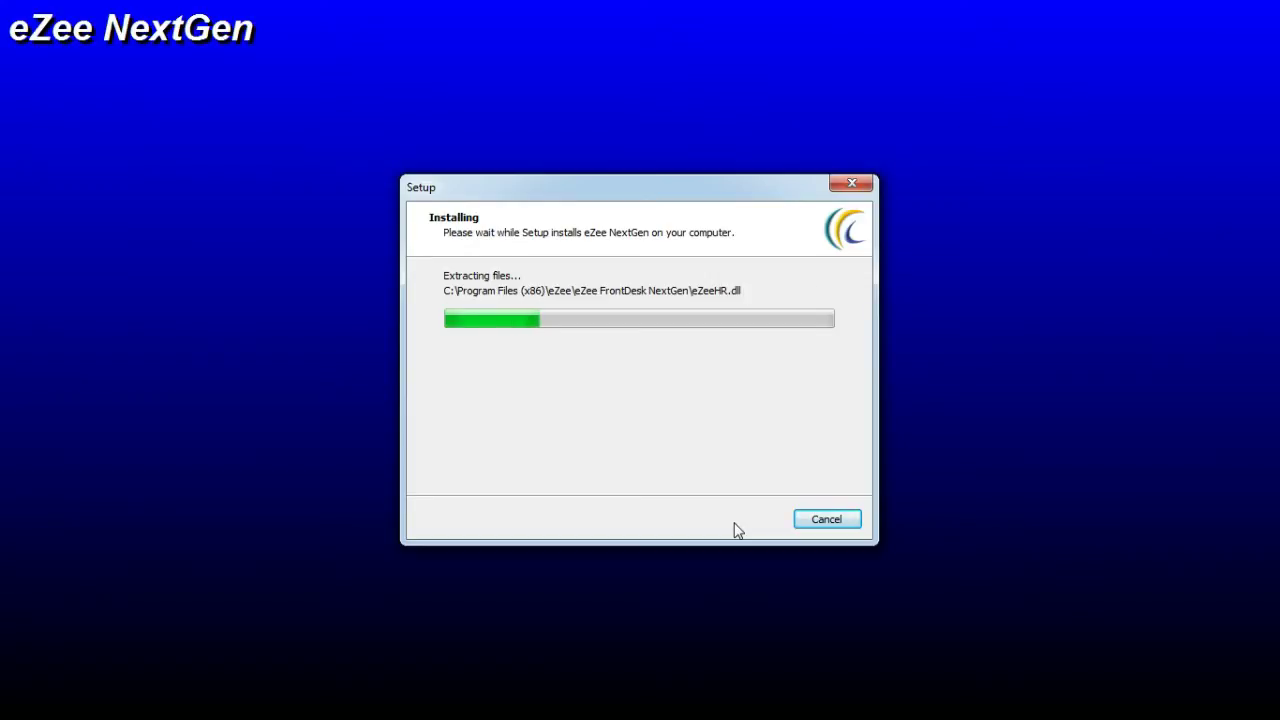
left_click(900, 400)
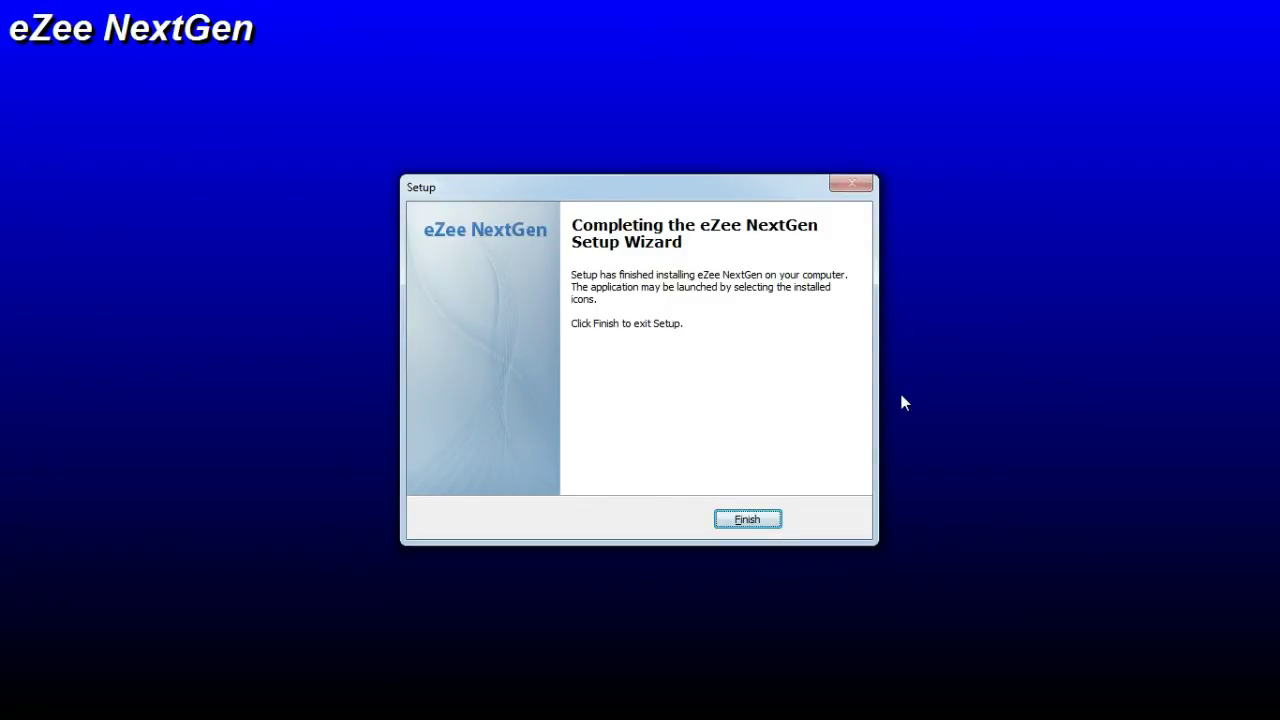
left_click(747, 518)
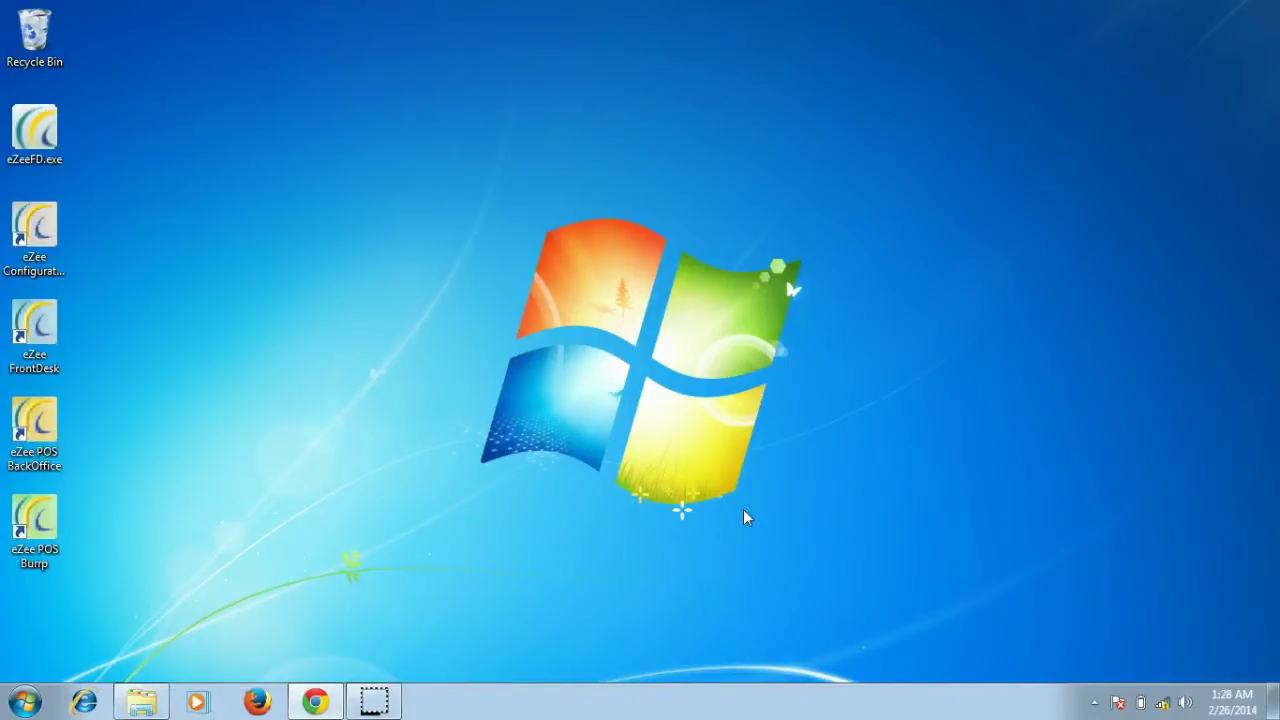
Launch eZee Configuration in the sample (testing) data environment and log in as Admin.
double_click(30, 233)
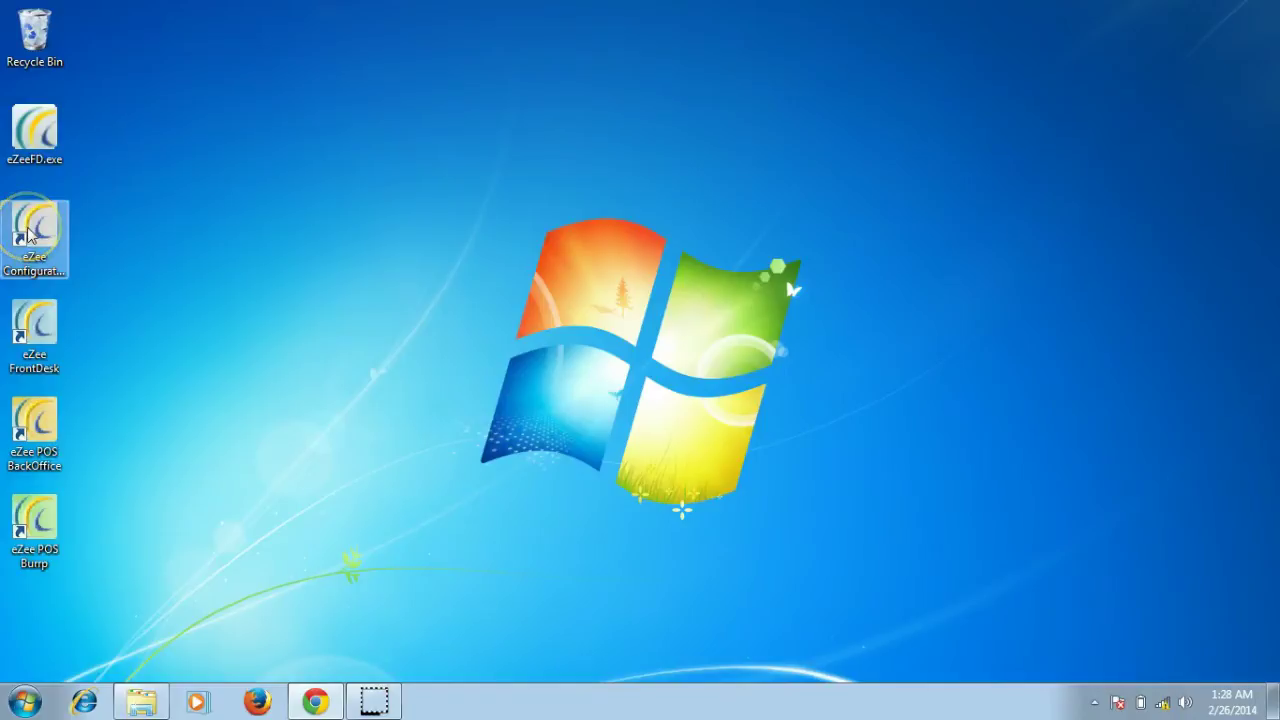
double_click(30, 233)
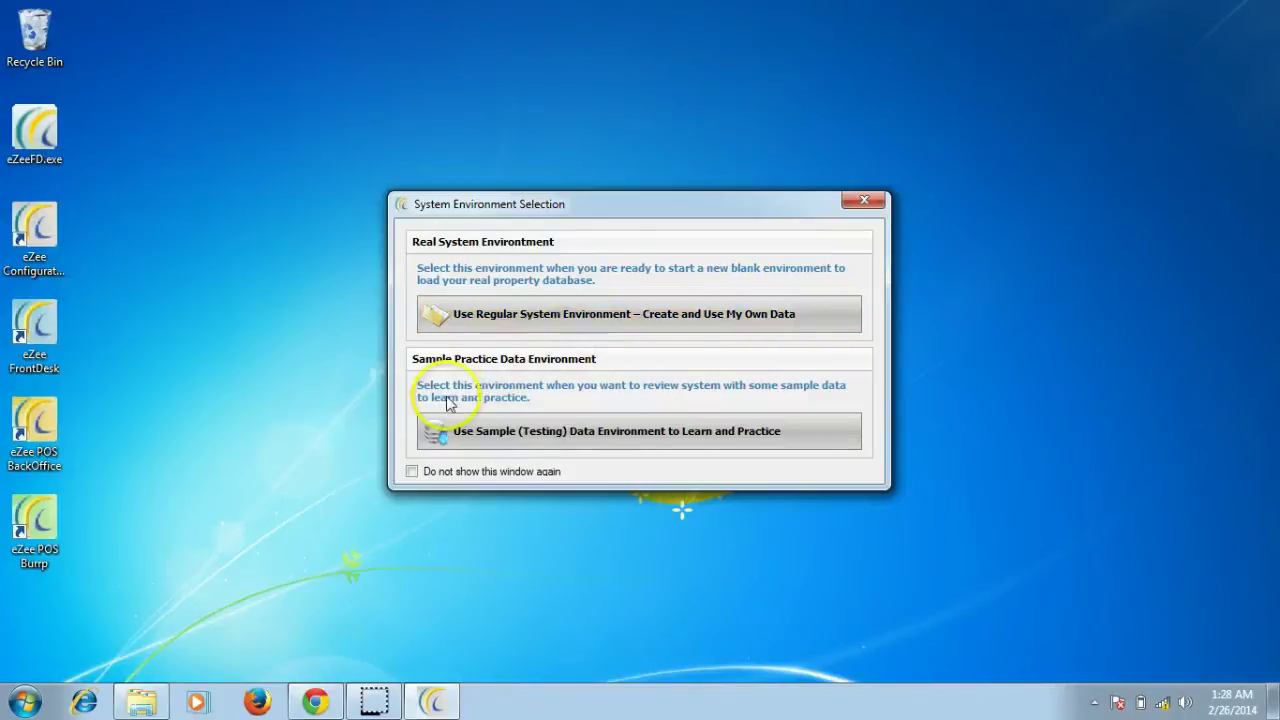
left_click(494, 434)
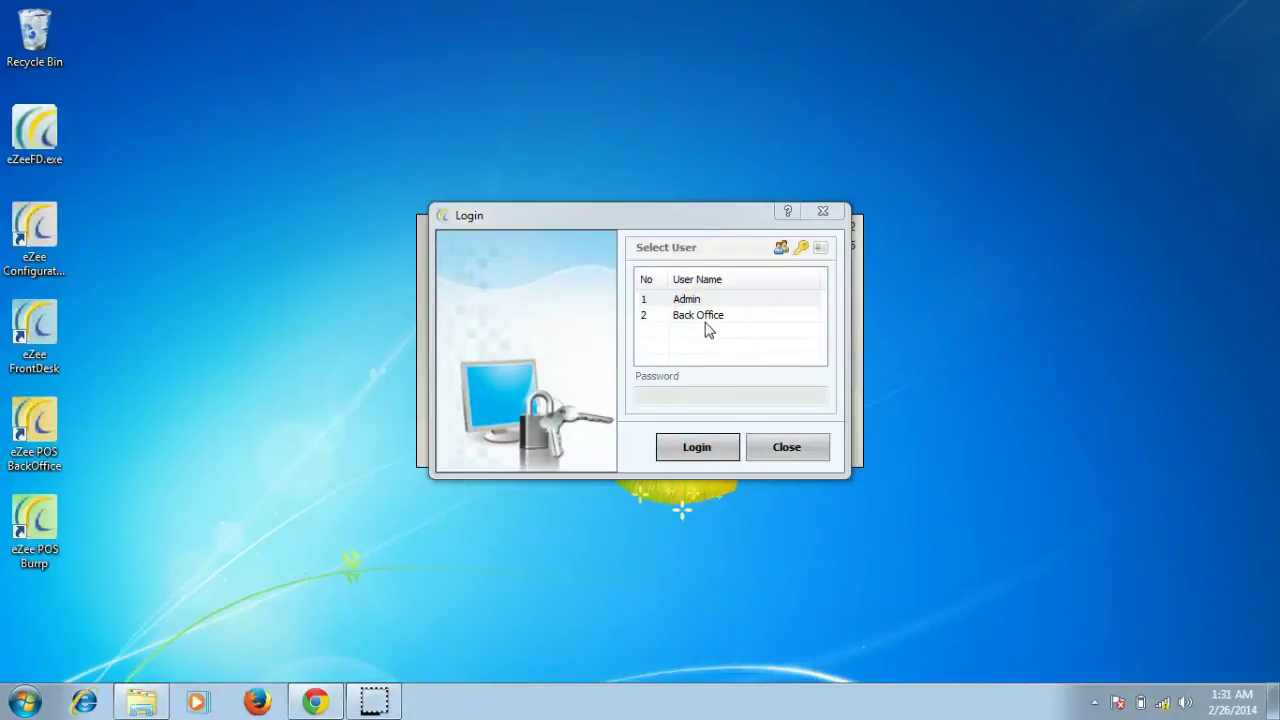
left_click(706, 316)
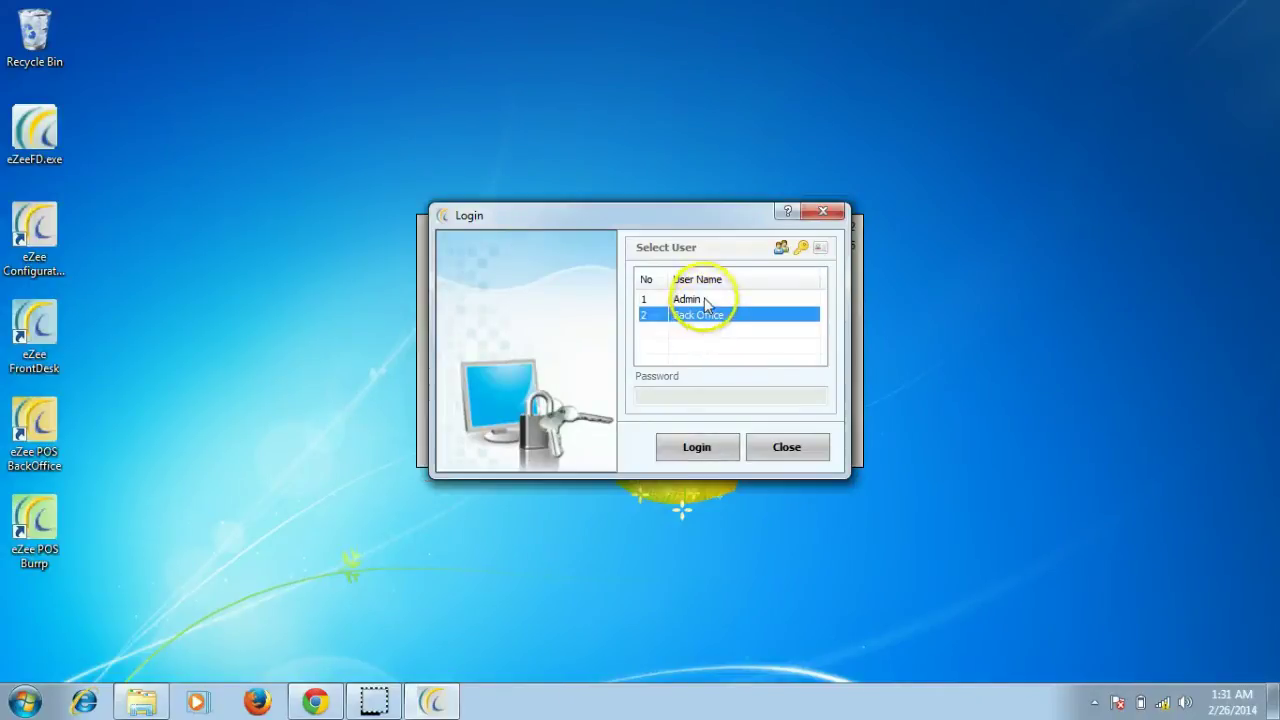
left_click(705, 300)
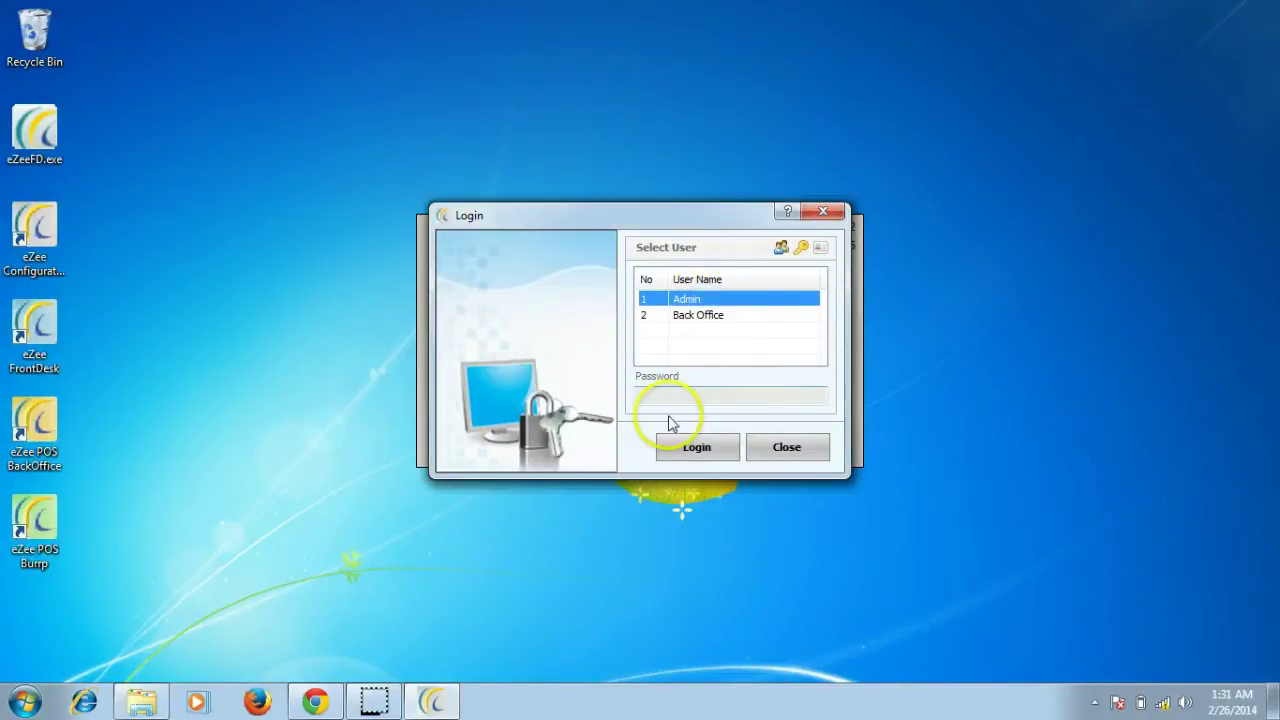
left_click(678, 447)
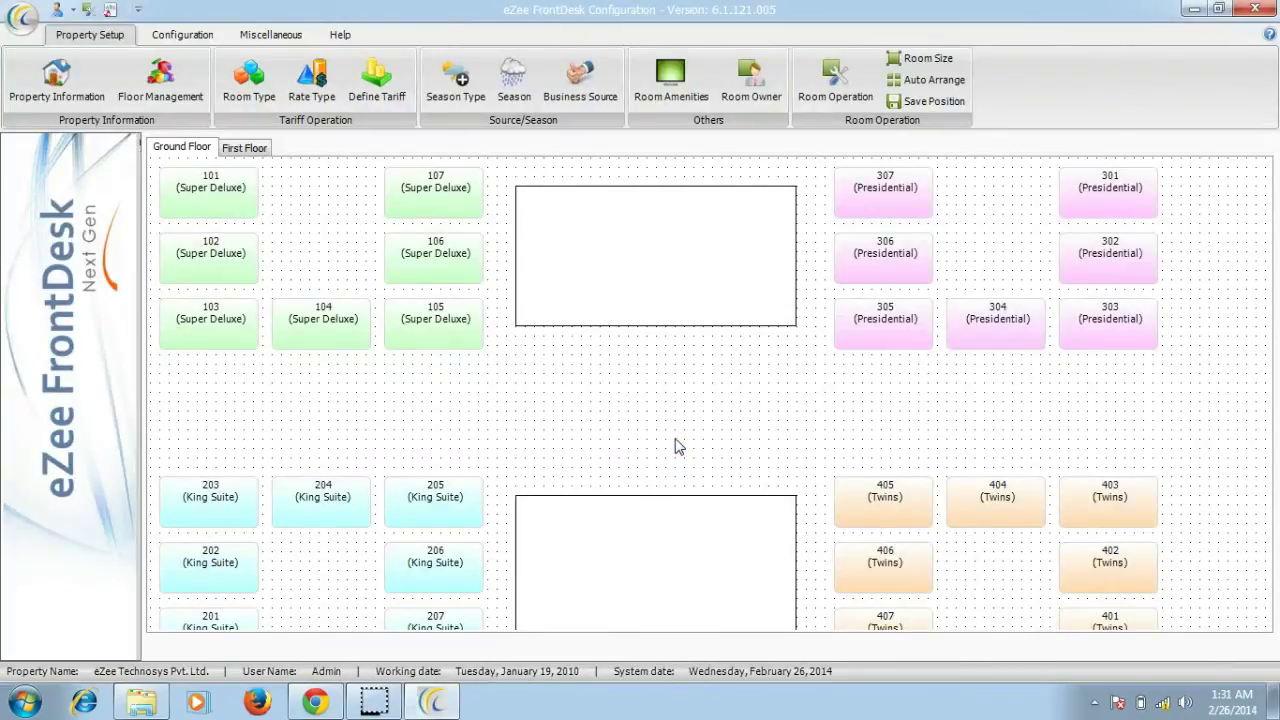
left_click(410, 447)
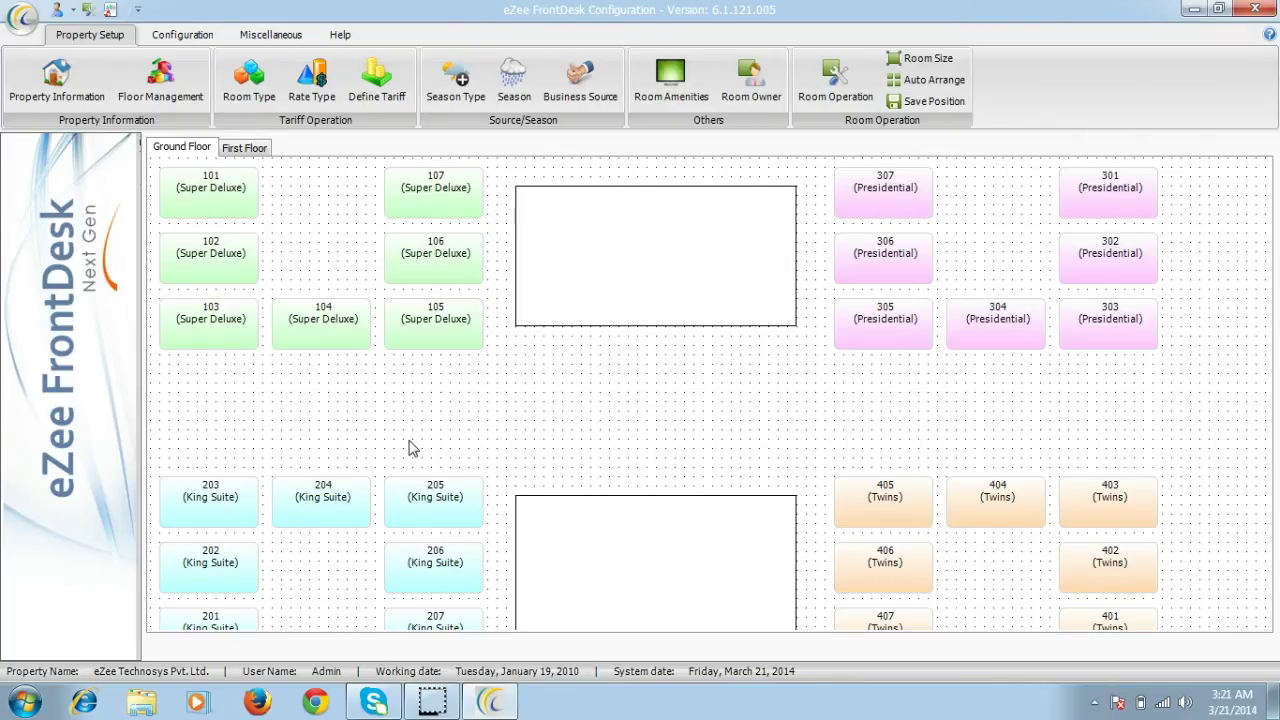
left_click(258, 432)
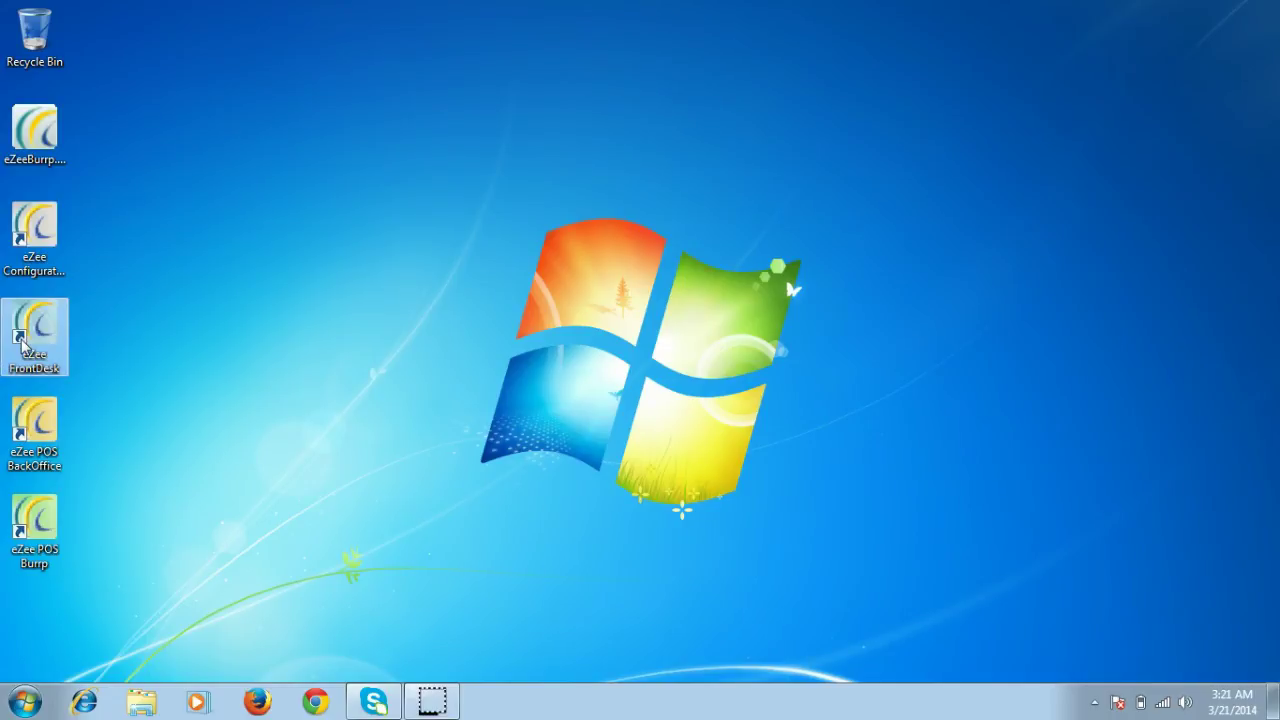
Launch eZee FrontDesk in the sample (testing) data environment, log in as Admin and accept the shift information.
left_click(24, 343)
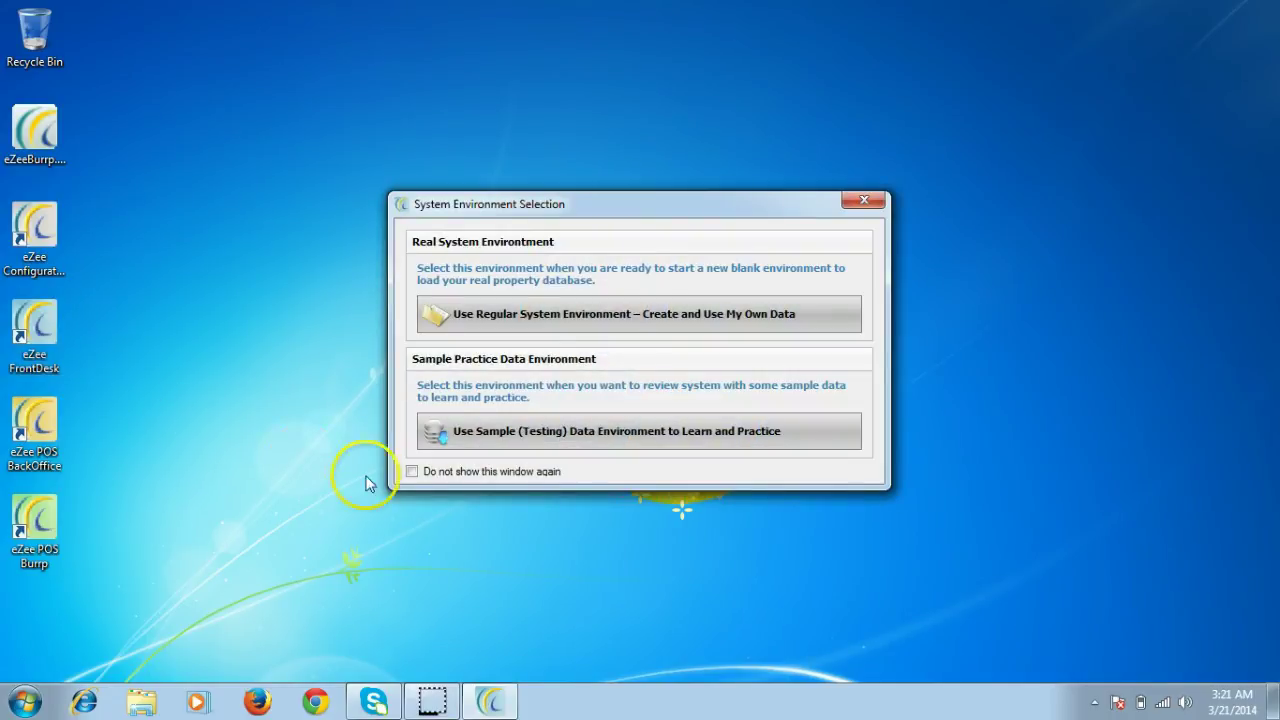
left_click(599, 440)
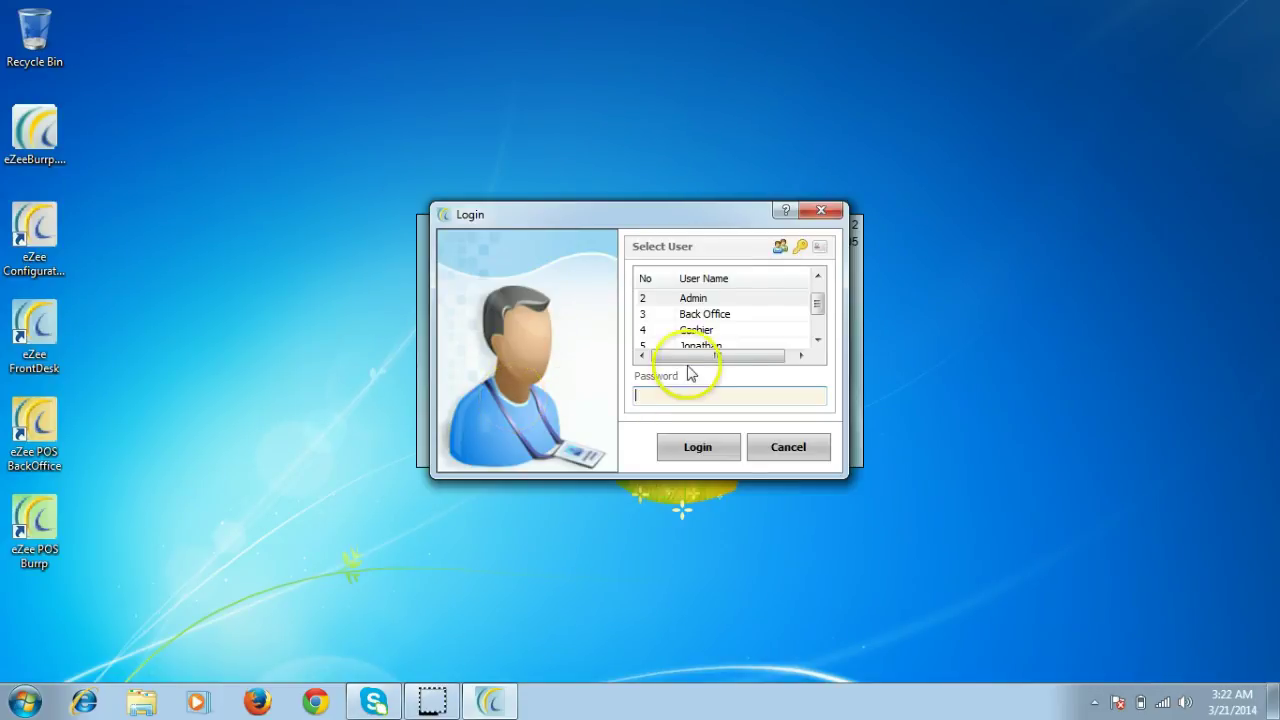
left_click(693, 297)
left_click(680, 450)
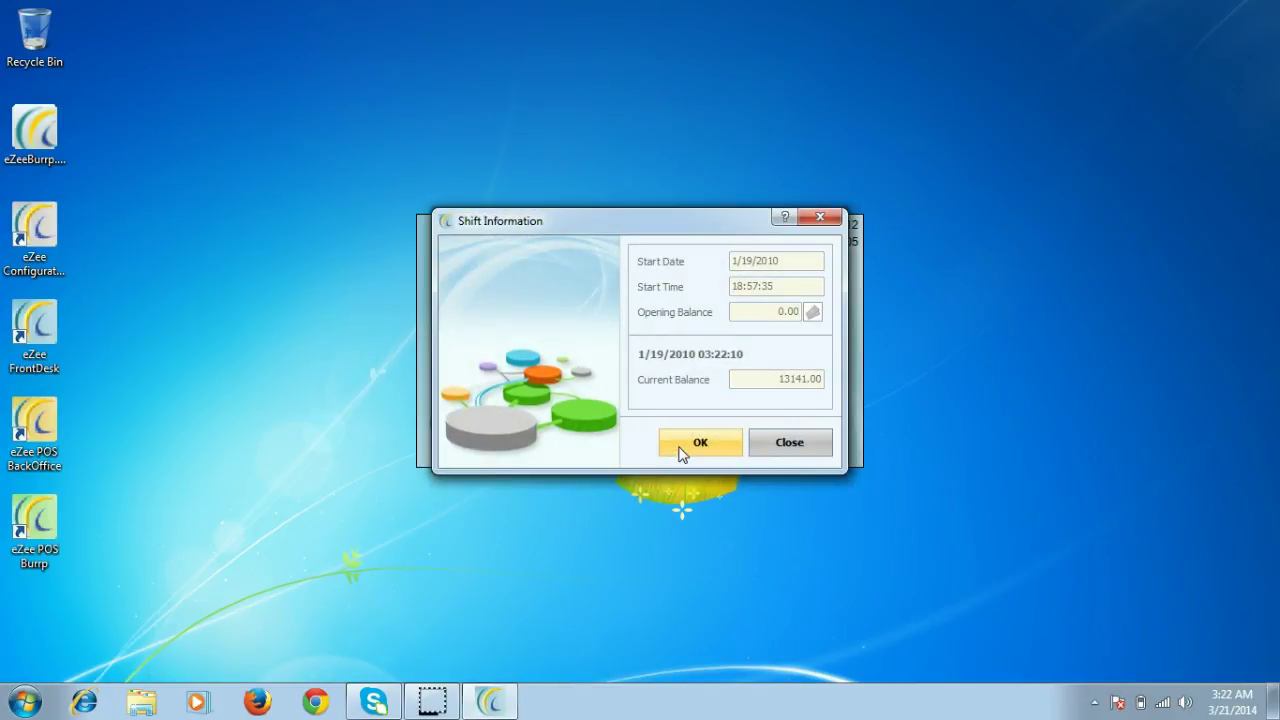
left_click(700, 444)
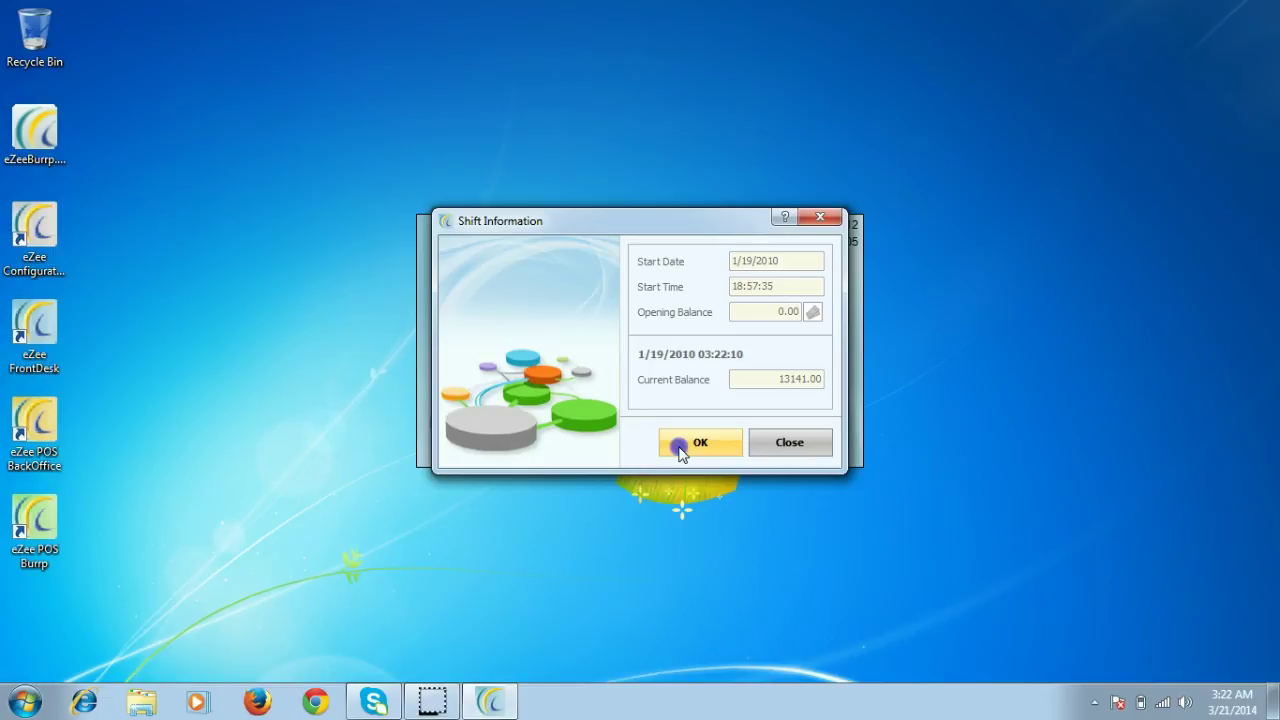